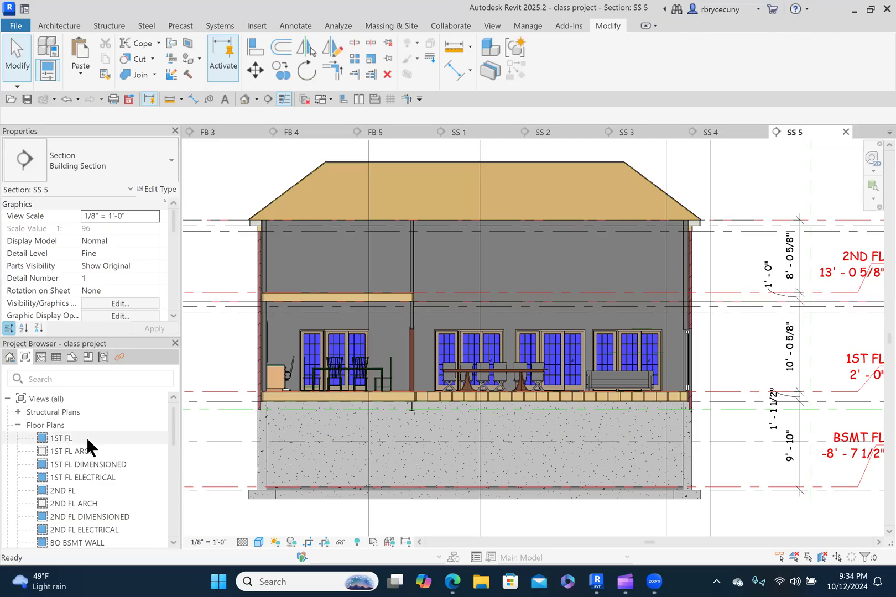
Step: Close all inactive views, open the FB 1 section, and close the SS 5 tab
scroll(86, 437, "down", 7)
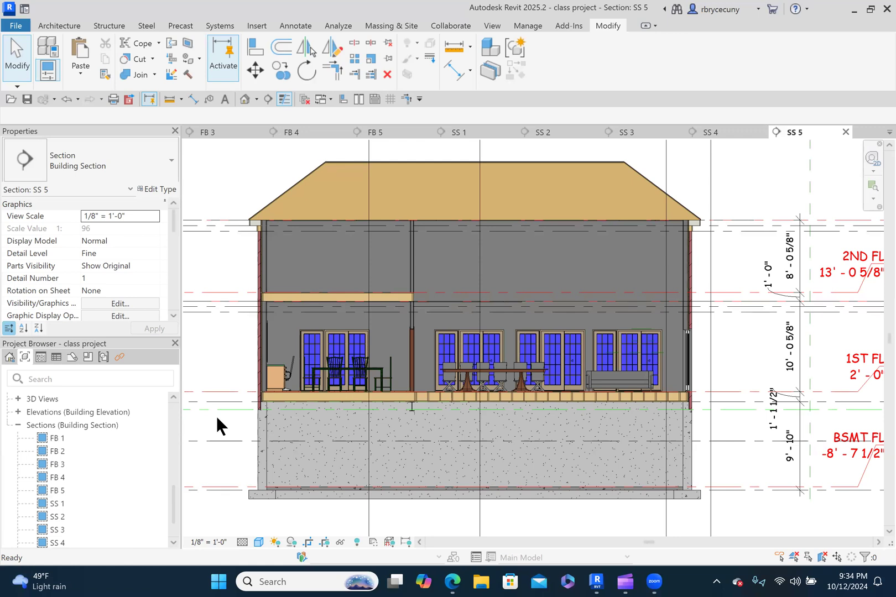
left_click(305, 98)
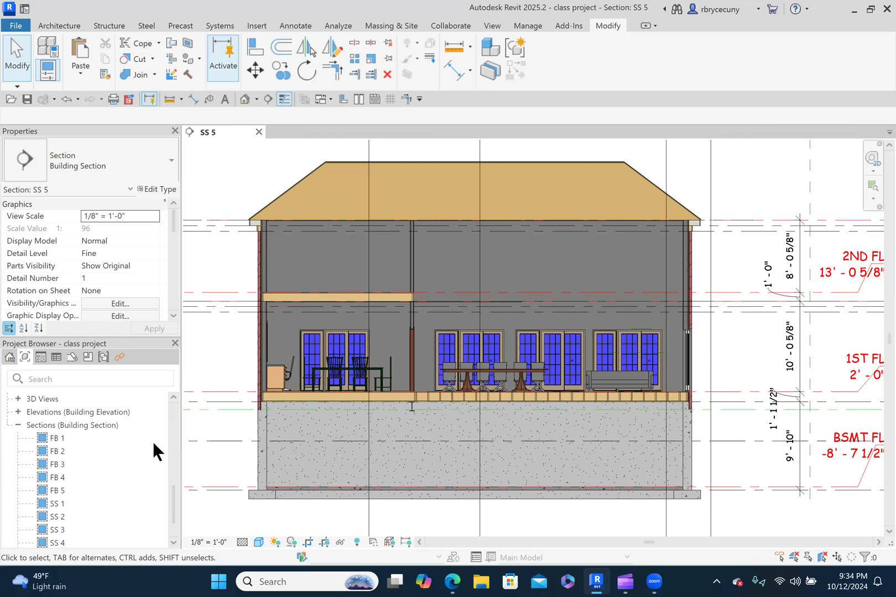
double_click(58, 437)
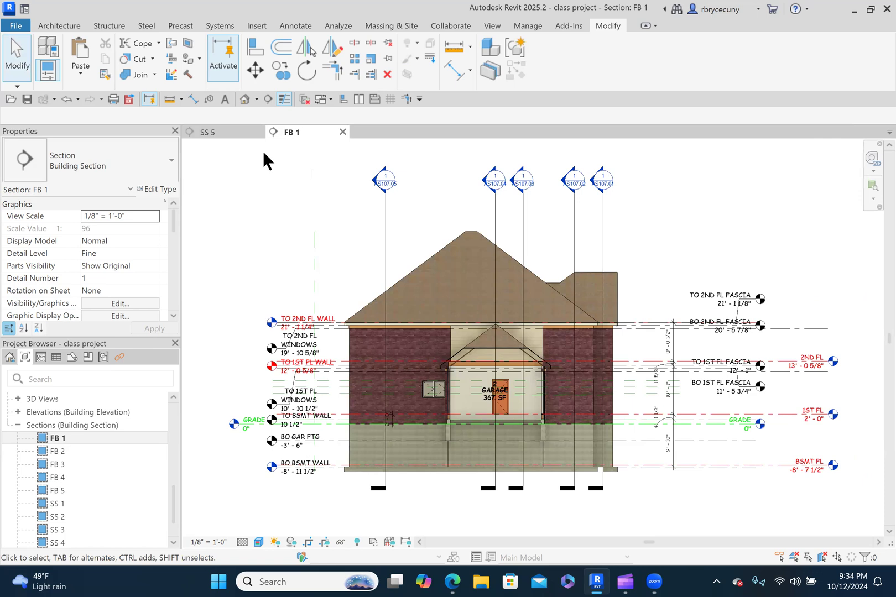
left_click(258, 132)
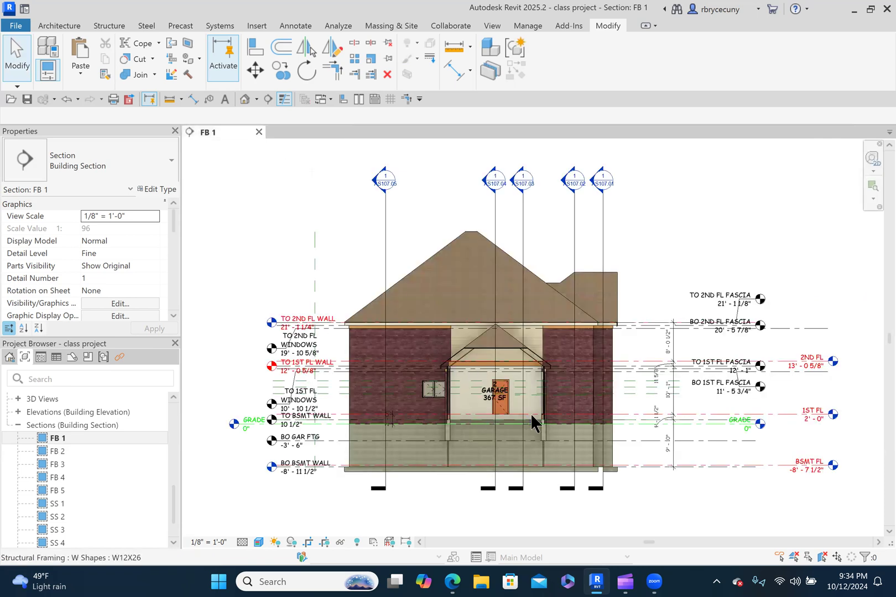
scroll(530, 413, "up", 2)
scroll(514, 409, "up", 1)
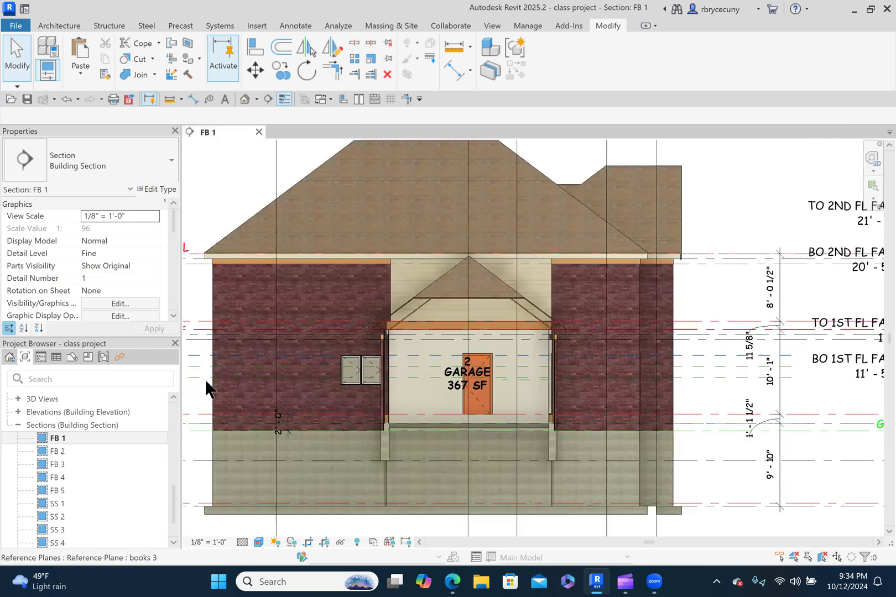
Step: Open the FB 2 section view
left_click(56, 449)
double_click(57, 449)
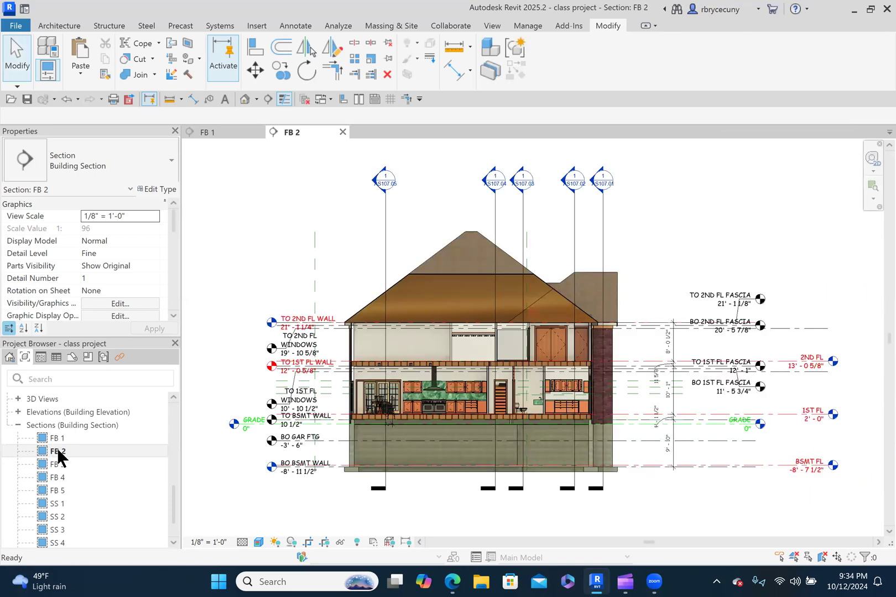
scroll(456, 384, "up", 2)
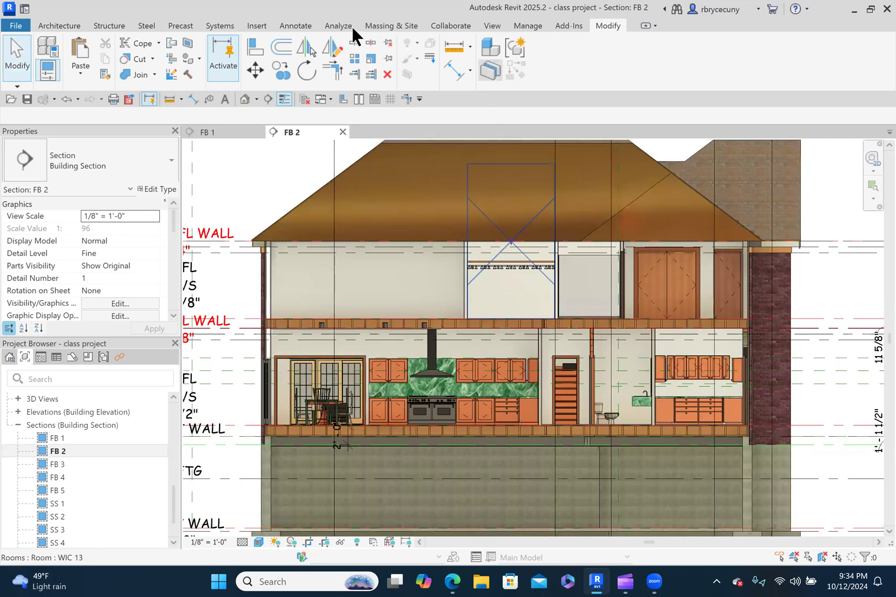
Step: Tag All rooms in FB 2 with Room Tags, e.g. MASTER BEDROOM 360 SF, KITCHEN 280 SF
left_click(294, 25)
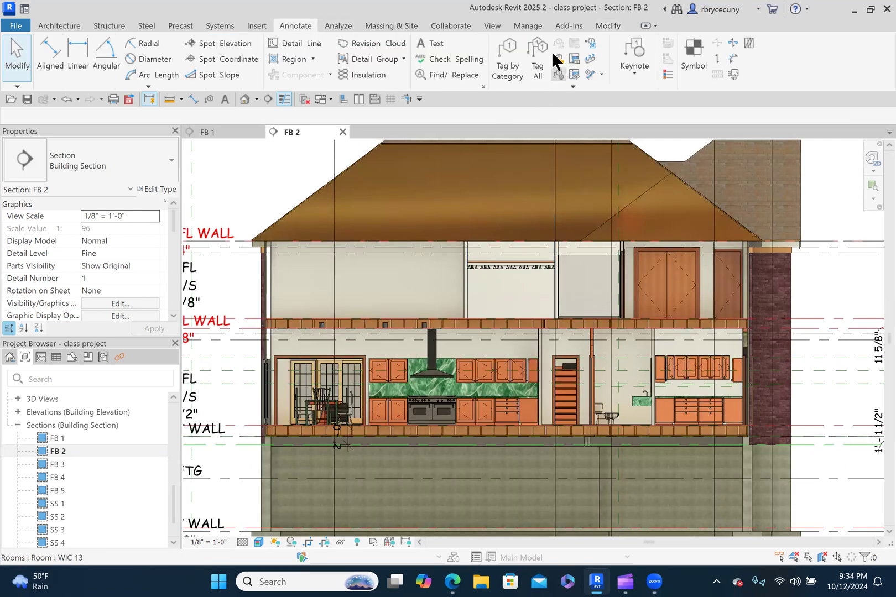
left_click(530, 51)
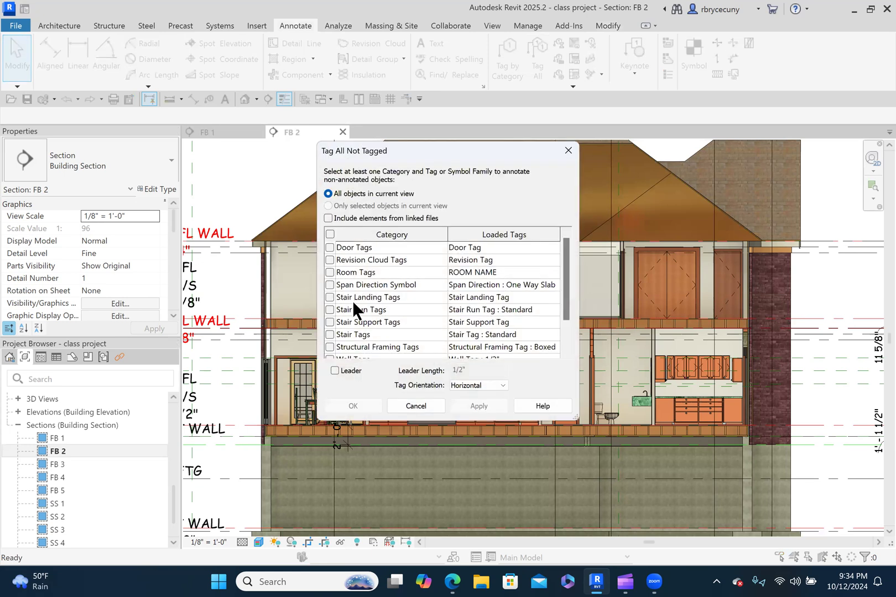
left_click(330, 272)
left_click(476, 405)
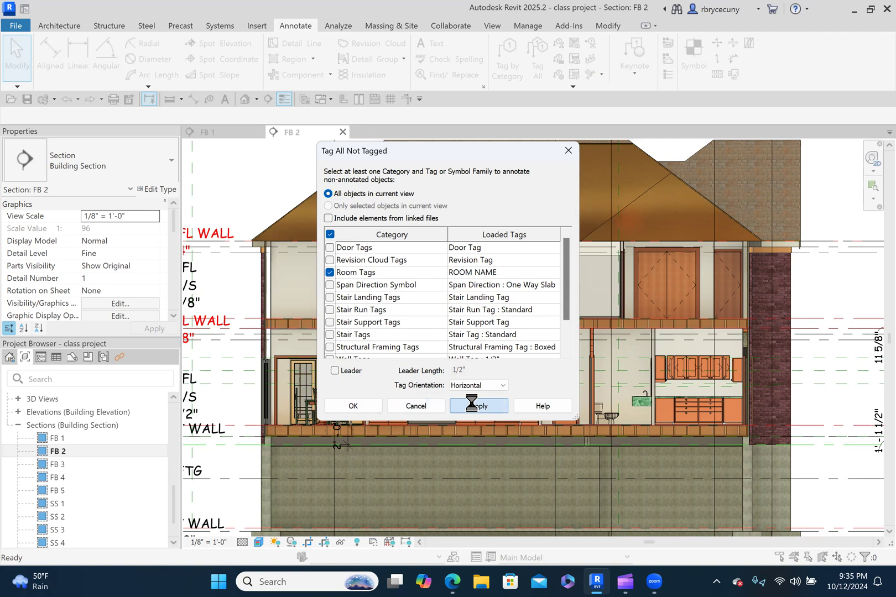
left_click(351, 406)
left_click(352, 405)
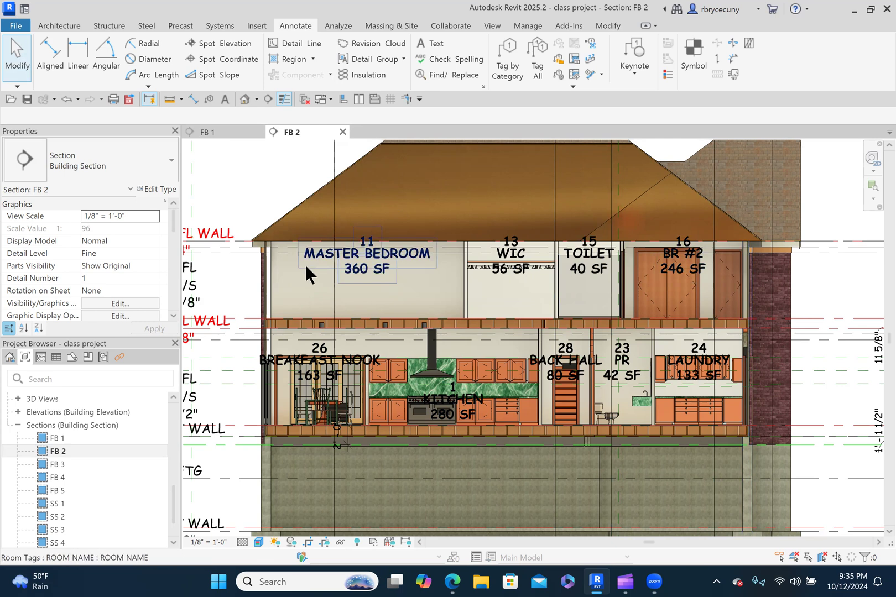
Step: Drag the Master Bedroom and WIC room tags lower within their rooms
left_click(366, 274)
left_click_drag(366, 274, 369, 303)
left_click(507, 276)
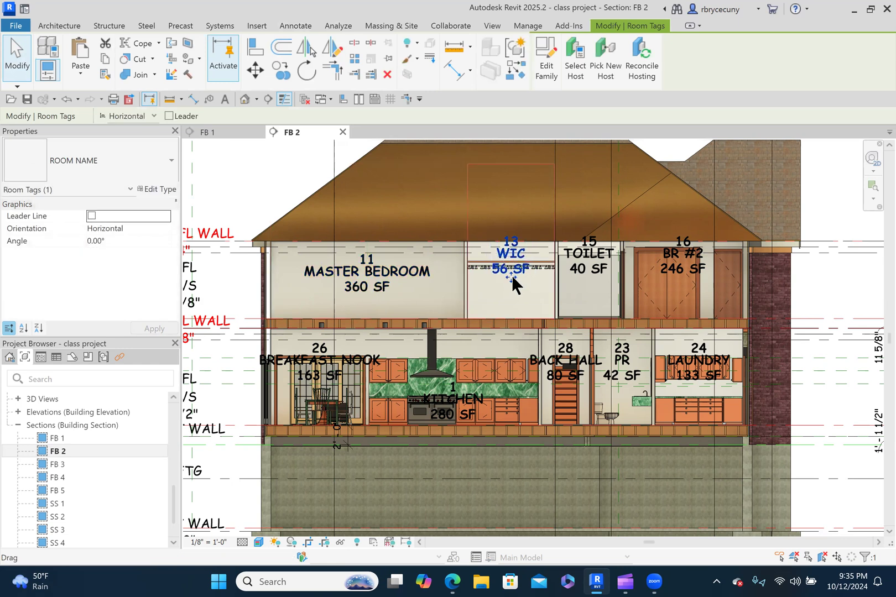
left_click_drag(506, 278, 564, 287)
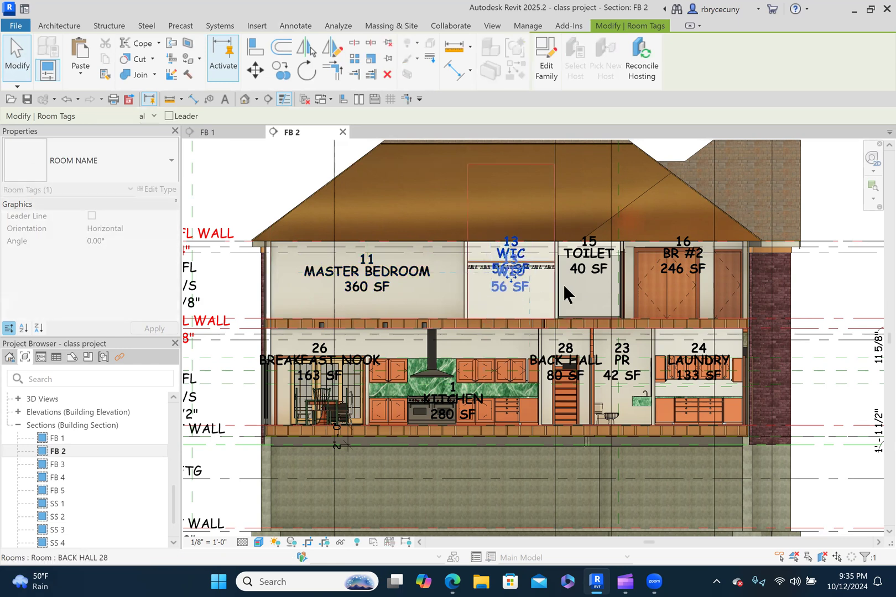
Step: Move the TOILET 40 SF and BR #2 246 SF tags lower within their rooms
left_click(589, 260)
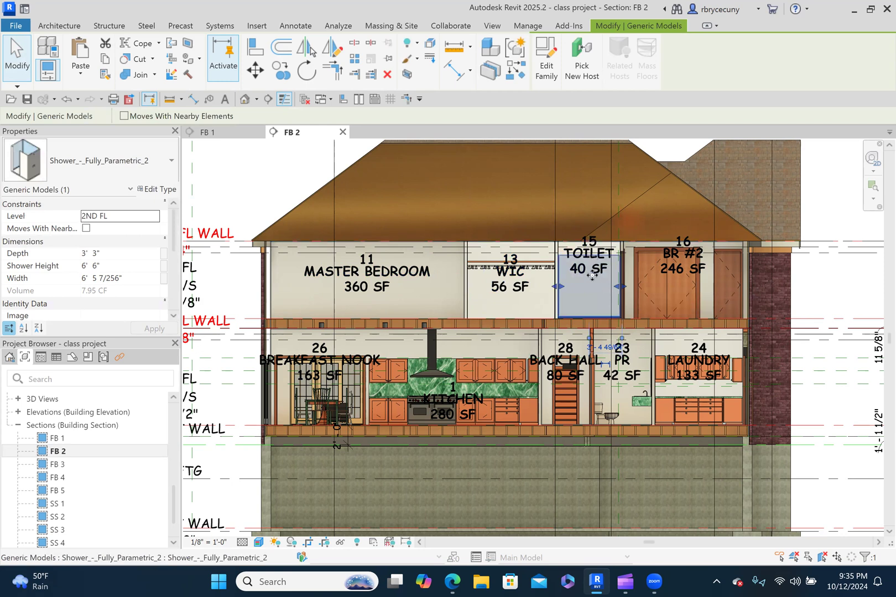
scroll(605, 265, "up", 2)
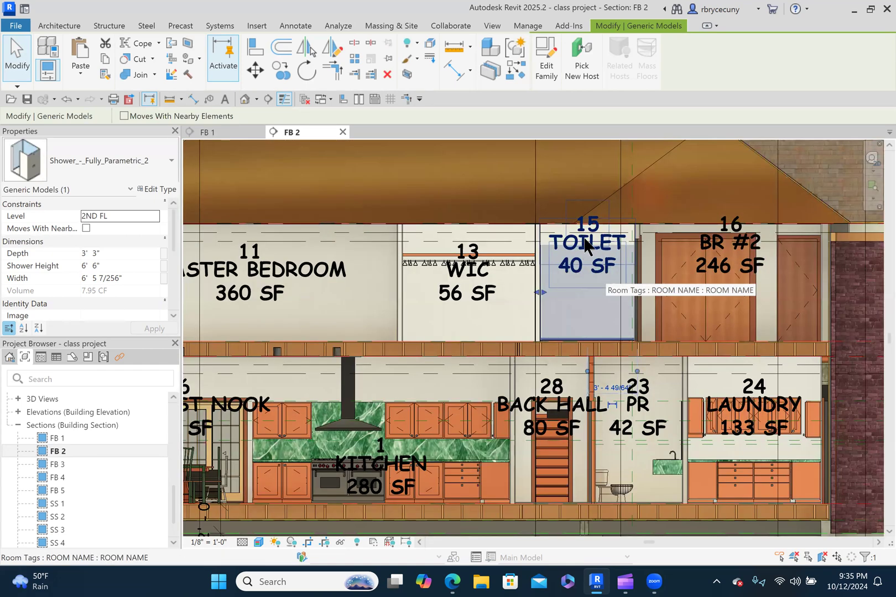
key("Escape")
left_click_drag(584, 276, 587, 303)
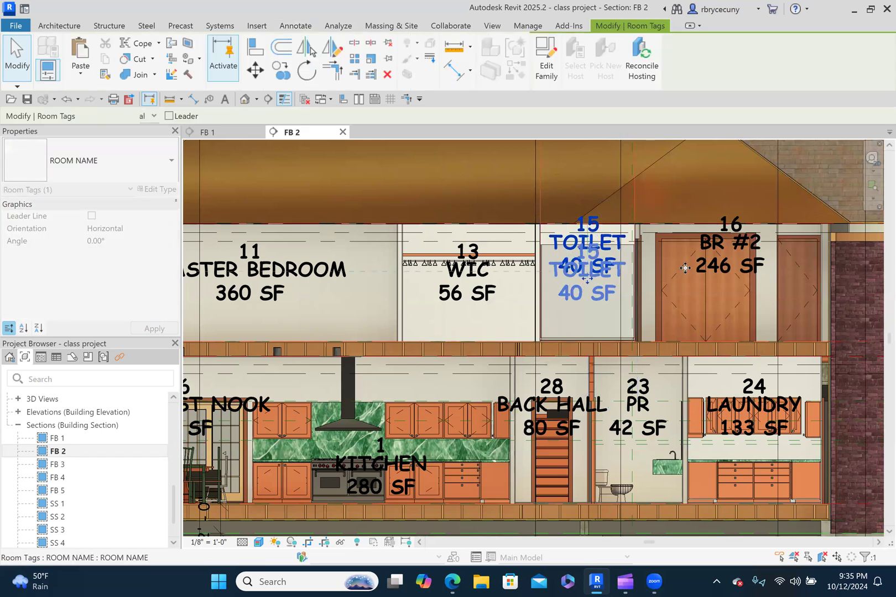
left_click(715, 272)
left_click_drag(734, 282, 727, 302)
scroll(626, 343, "down", 2)
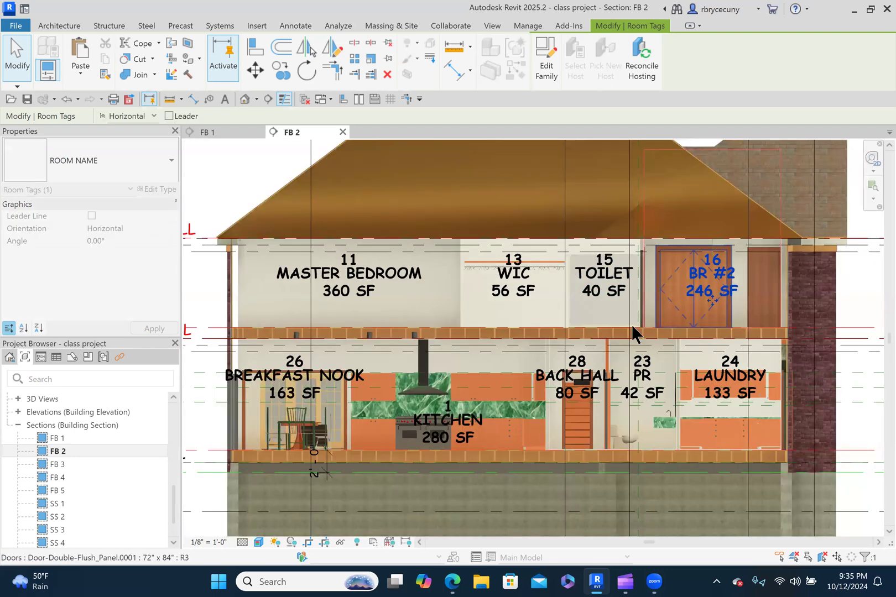
scroll(610, 345, "down", 1)
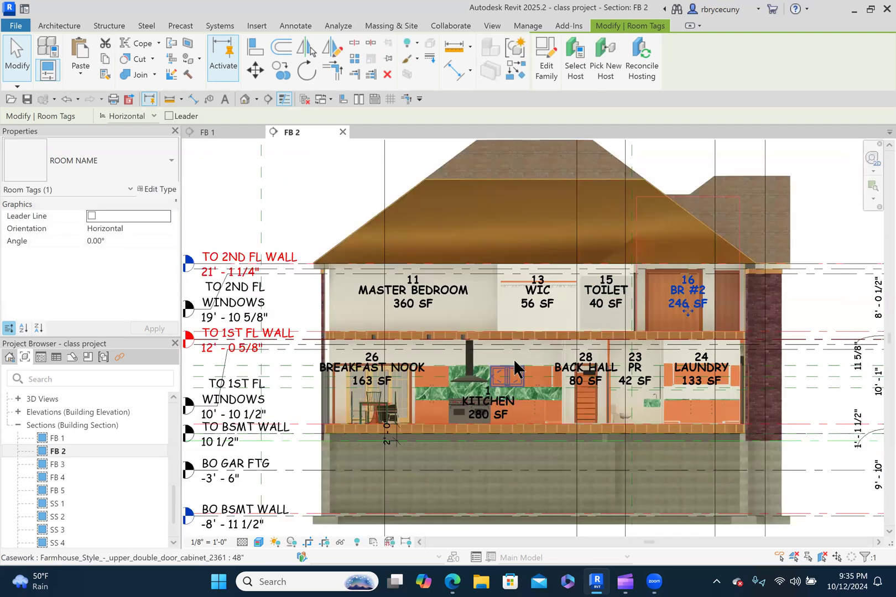
Step: Open section FB 3 and run Tag All with Room Tags, which places no tags
left_click(56, 467)
double_click(56, 464)
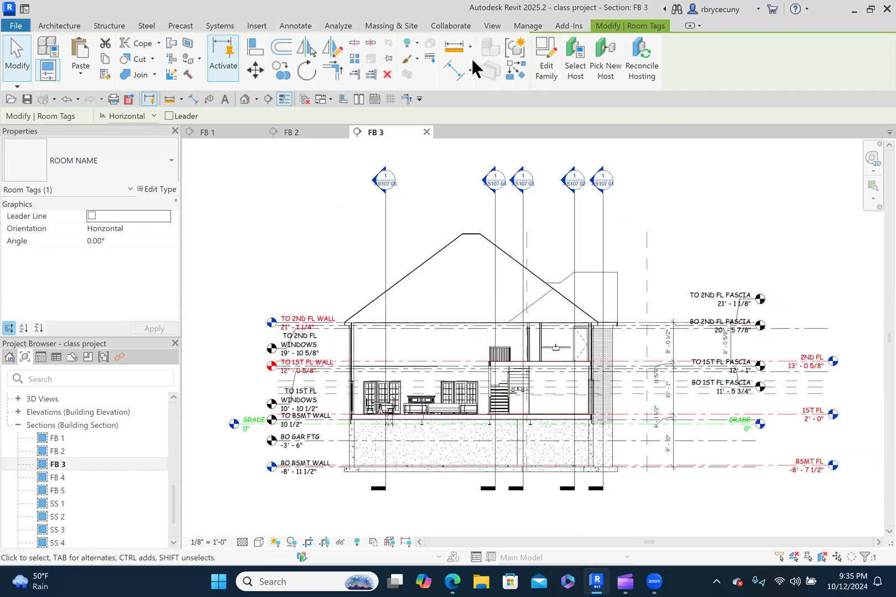
left_click(306, 26)
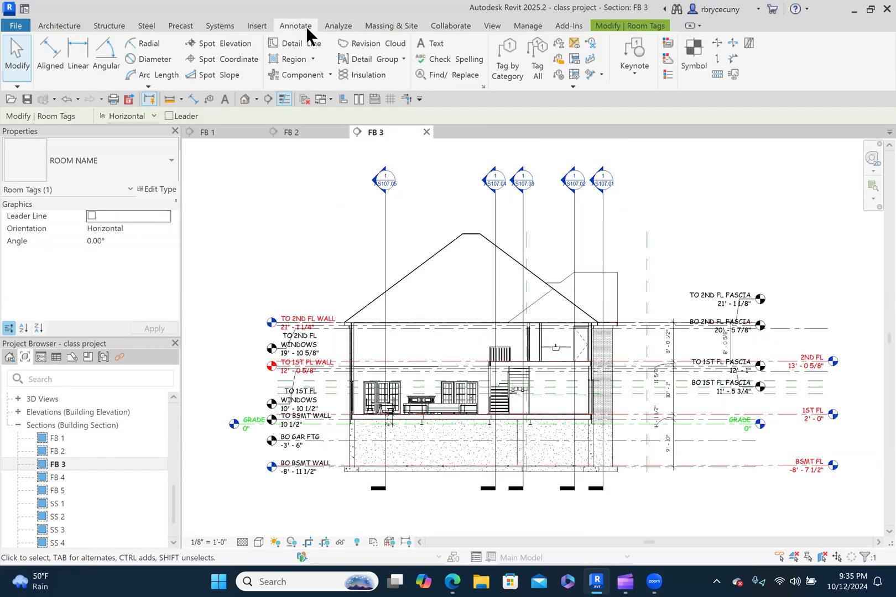
left_click(533, 65)
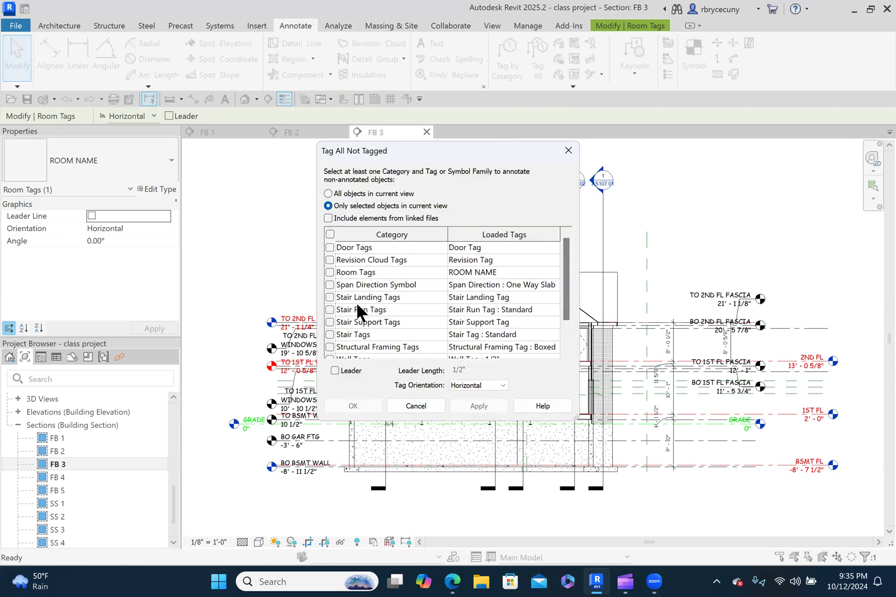
left_click(330, 272)
left_click(352, 408)
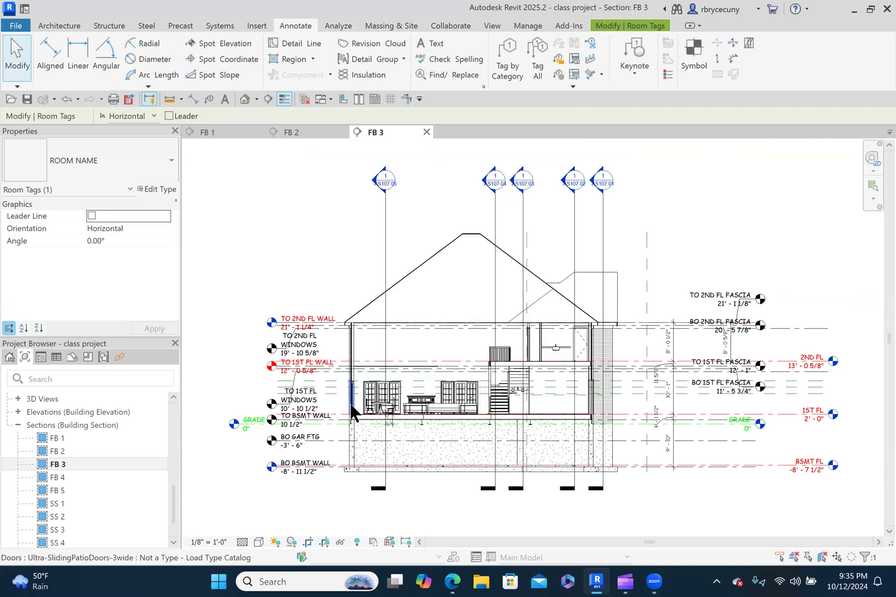
scroll(465, 417, "up", 3)
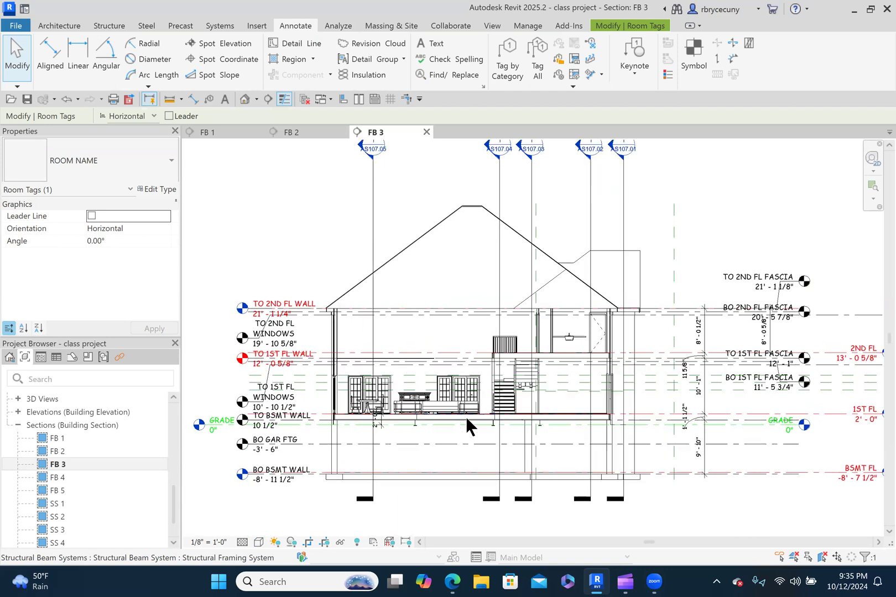
scroll(466, 417, "down", 2)
scroll(466, 387, "up", 3)
scroll(467, 387, "down", 1)
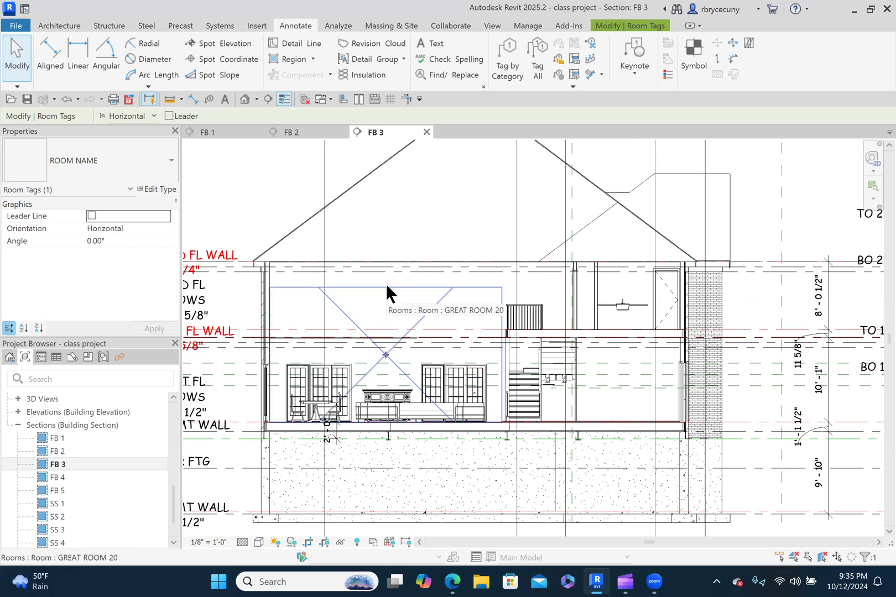
key("v")
key("v")
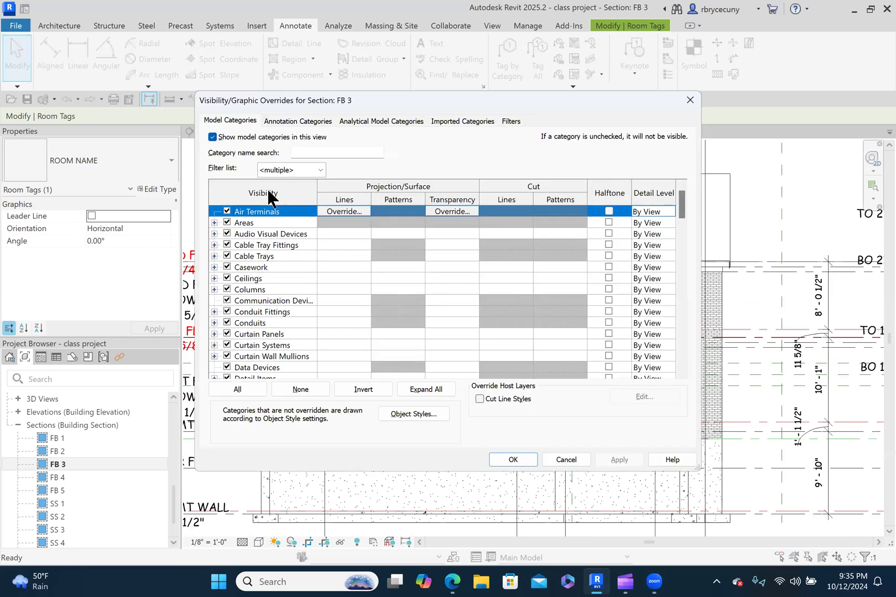
left_click(283, 123)
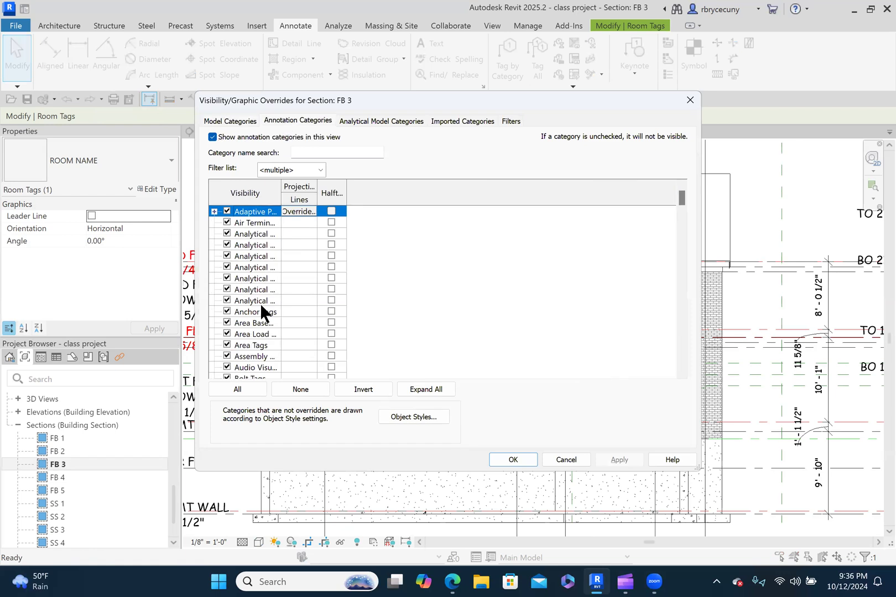
key("r")
scroll(254, 347, "down", 2)
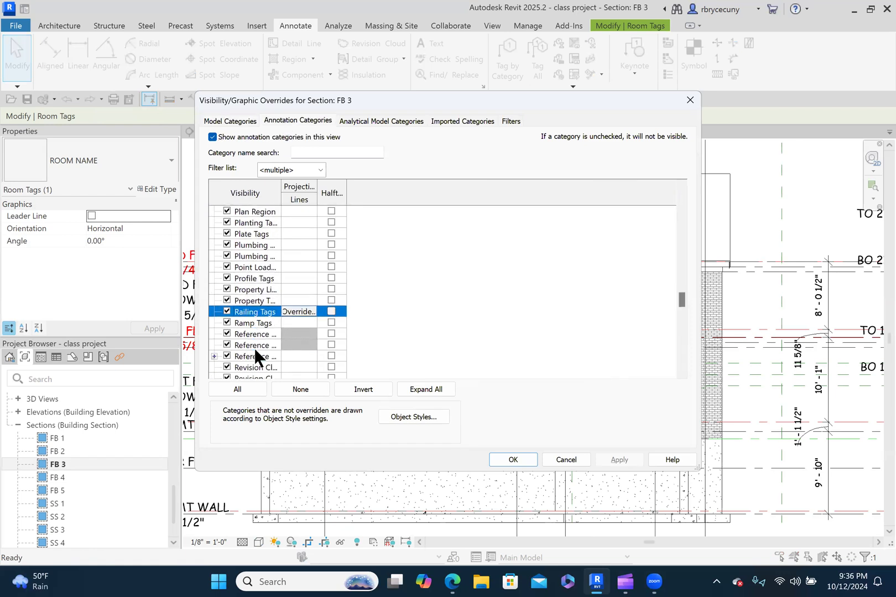
scroll(254, 348, "down", 2)
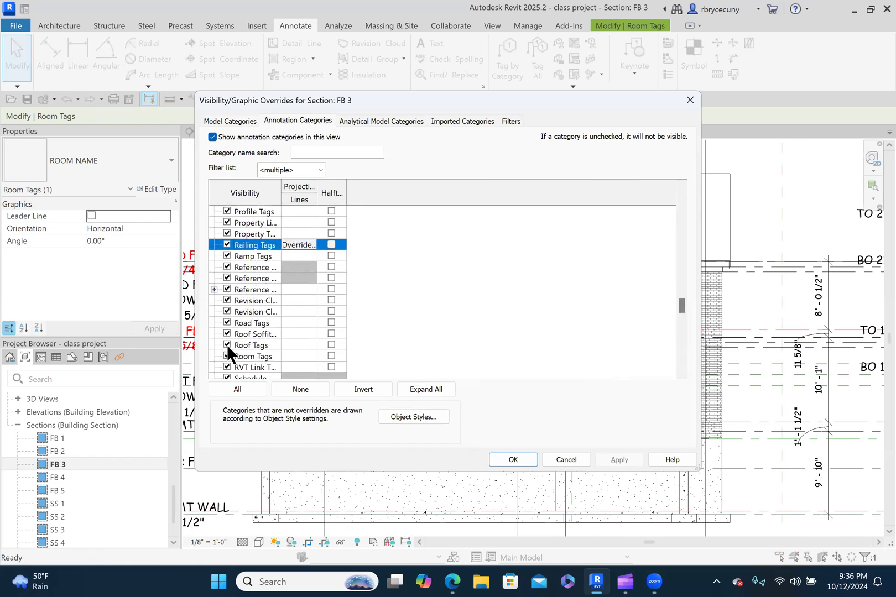
left_click(498, 458)
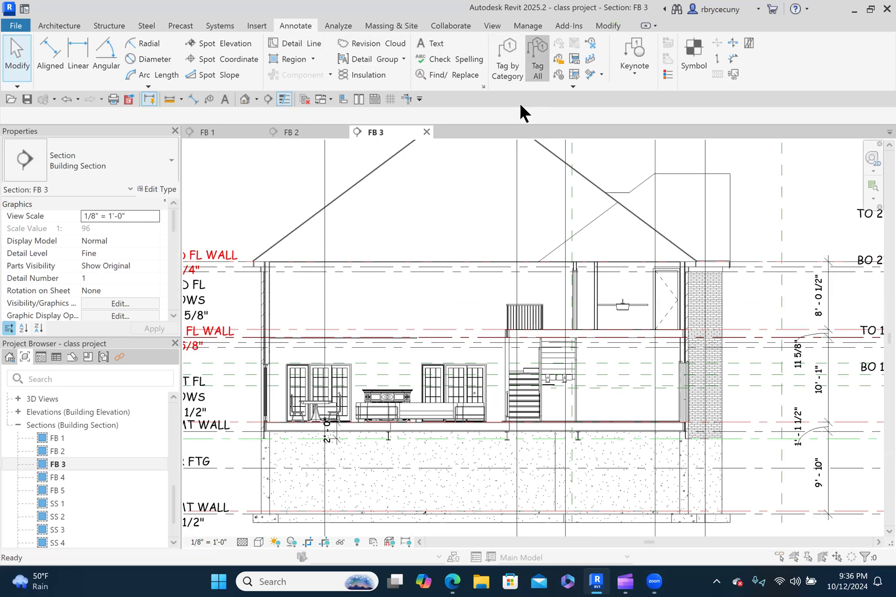
Step: Tag All rooms in FB 3 with Room Tags, e.g. GREAT ROOM 927 SF, BATH 118 SF
left_click(537, 66)
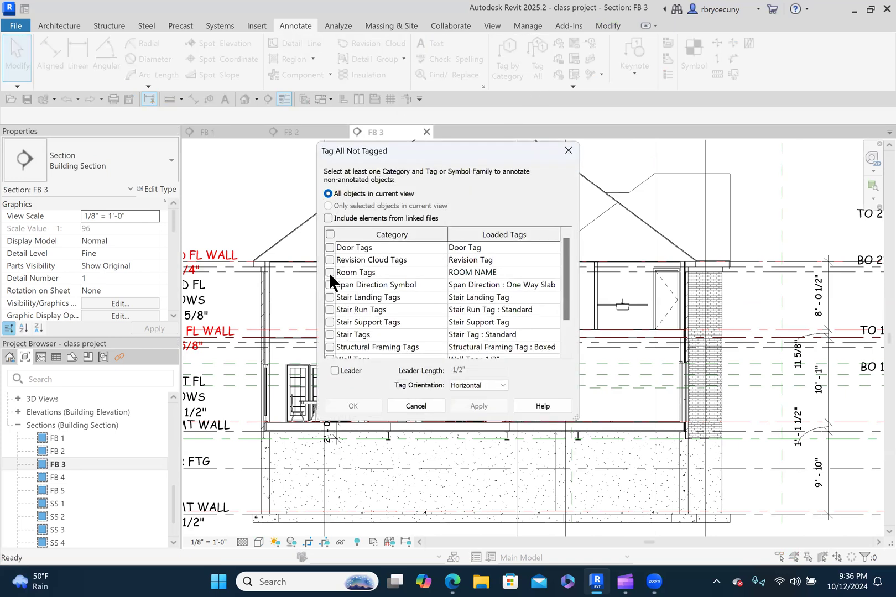
left_click(330, 272)
left_click(471, 405)
left_click(342, 406)
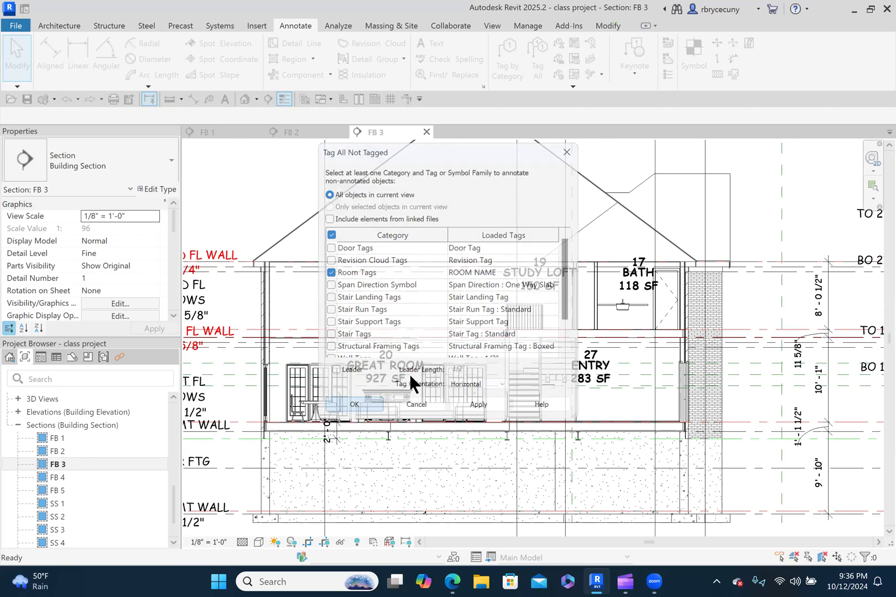
Step: Drag the STUDY LOFT and BATH room tags lower, side by side
left_click(539, 283)
scroll(538, 283, "up", 2)
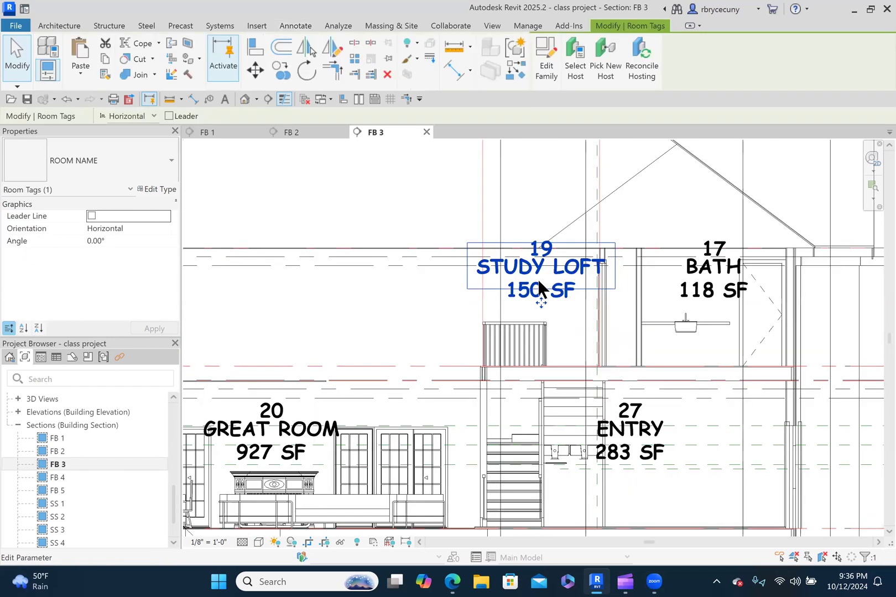
scroll(540, 309, "up", 1)
left_click_drag(540, 309, 541, 344)
left_click(751, 303)
left_click_drag(766, 310, 770, 344)
scroll(624, 303, "down", 3)
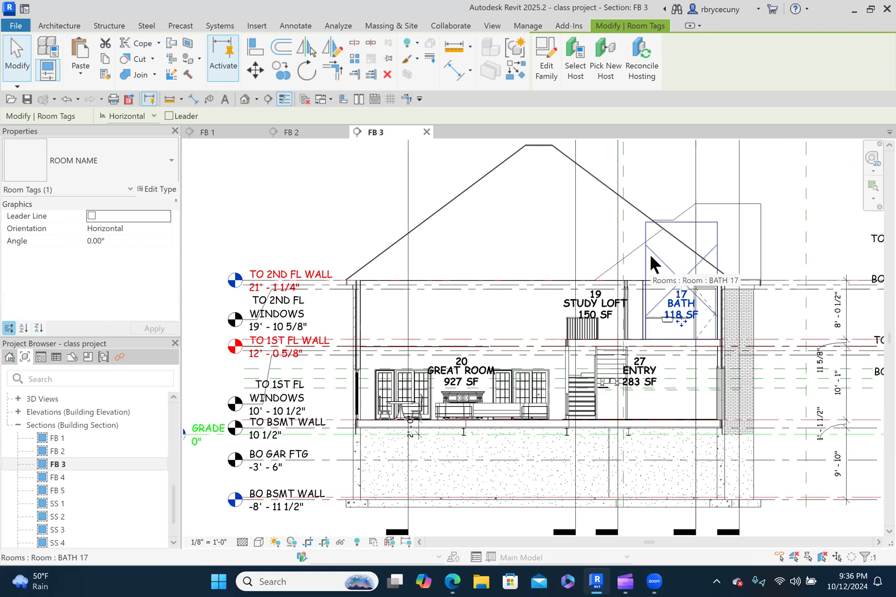
Step: Pull the BATH room's upper boundary down in FB 3
left_click(649, 255)
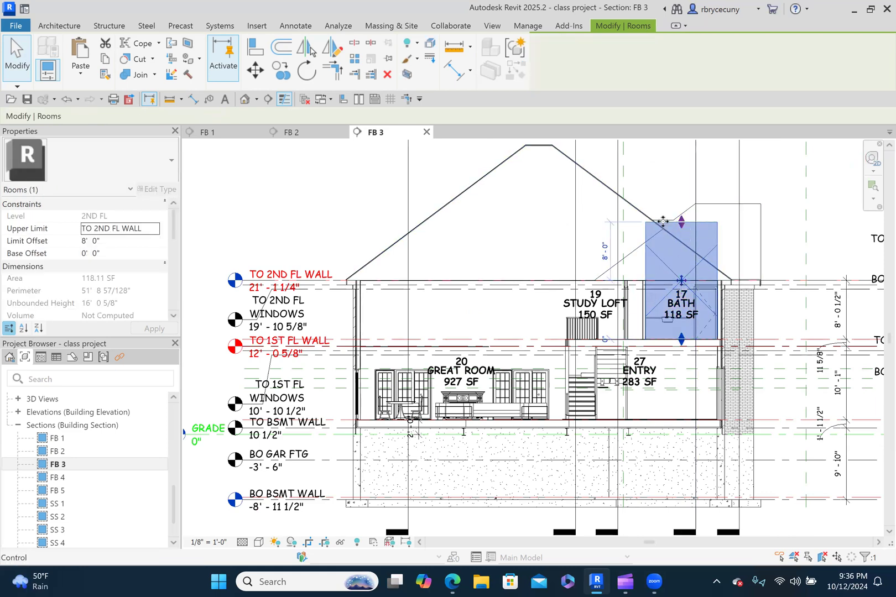
scroll(129, 255, "down", 5)
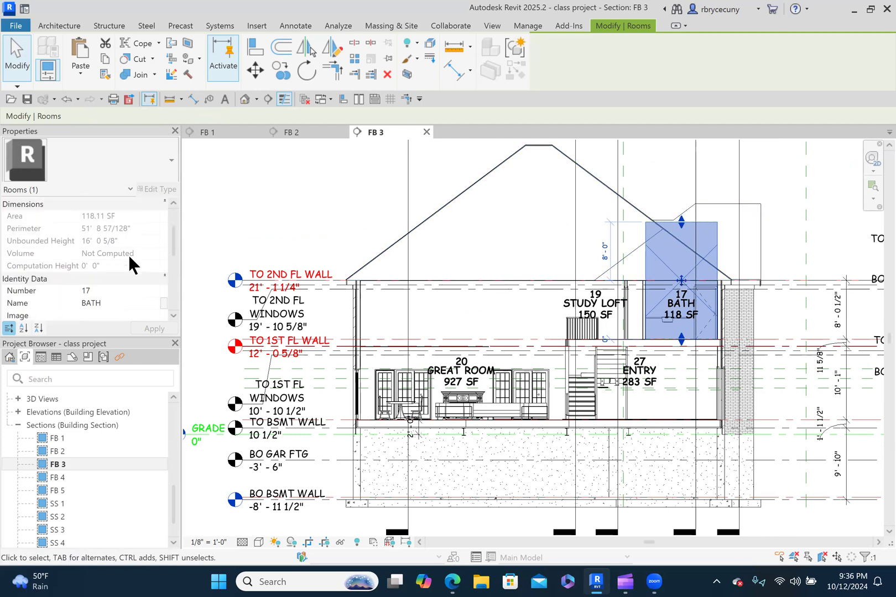
scroll(128, 254, "up", 4)
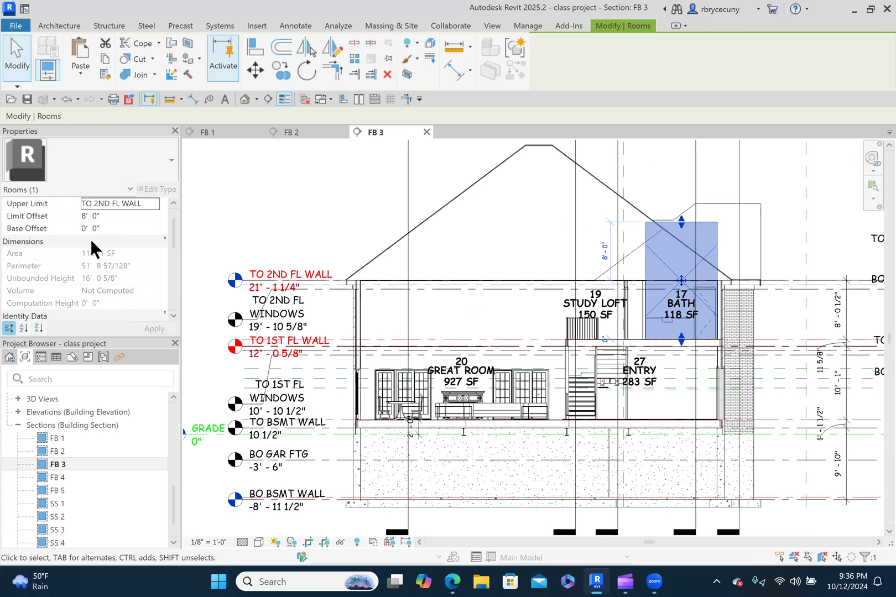
scroll(90, 239, "up", 1)
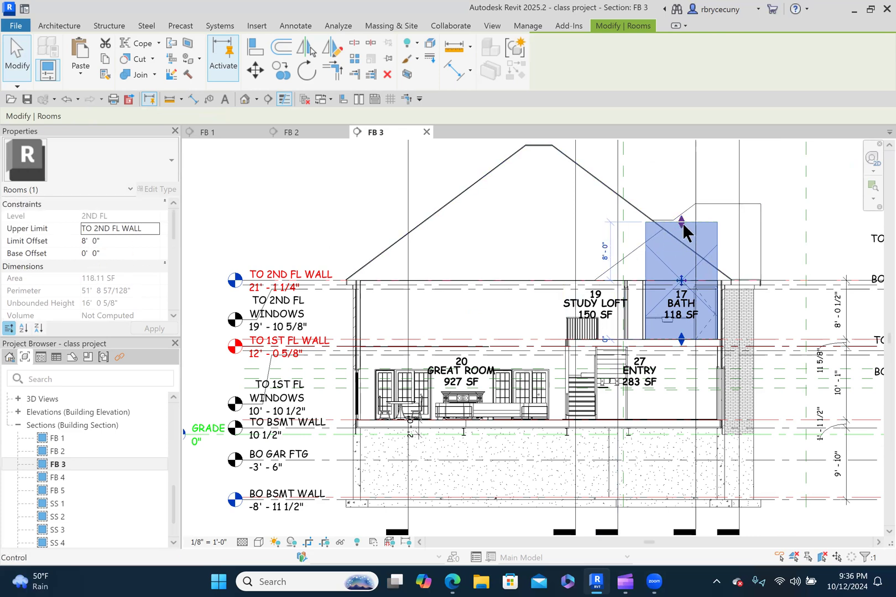
left_click_drag(680, 224, 681, 289)
key("Escape")
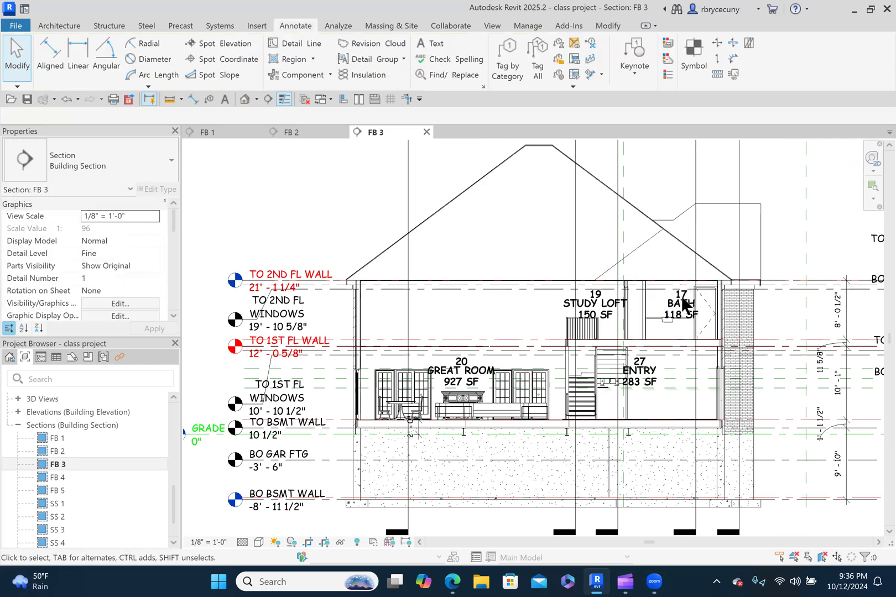
Step: Open the FB 4 section view
scroll(683, 320, "up", 1)
scroll(681, 324, "up", 1)
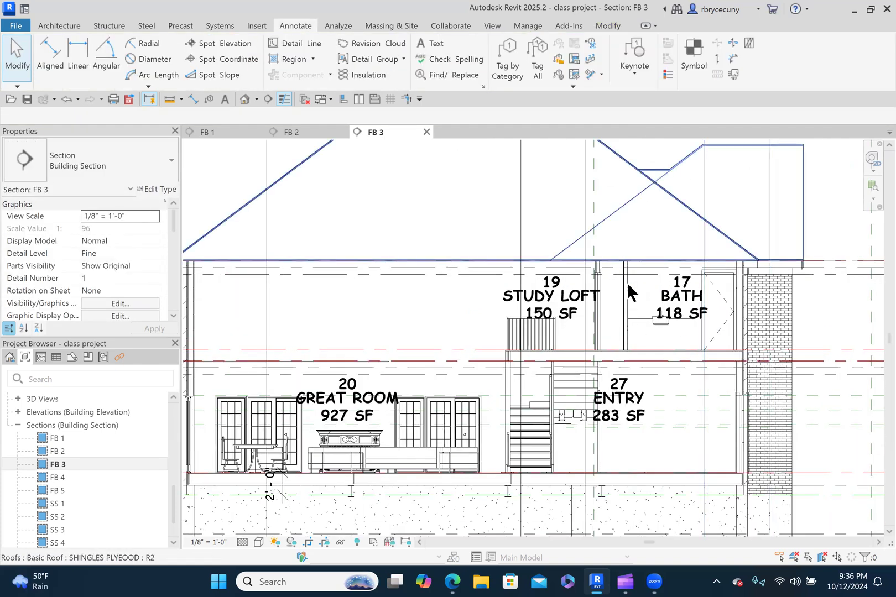
double_click(50, 476)
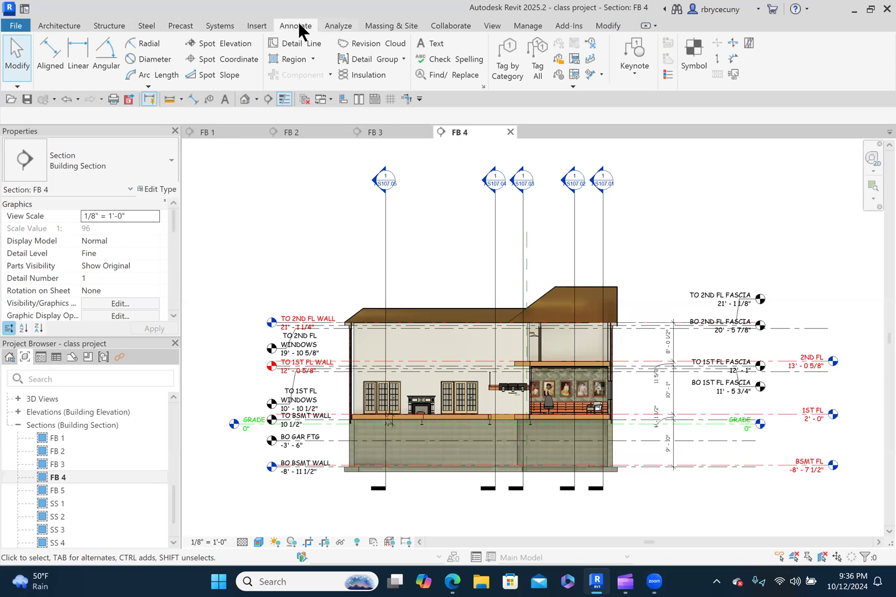
Step: Tag All rooms in FB 4 with Room Tags, e.g. BEDROOM #3 291 SF
left_click(534, 63)
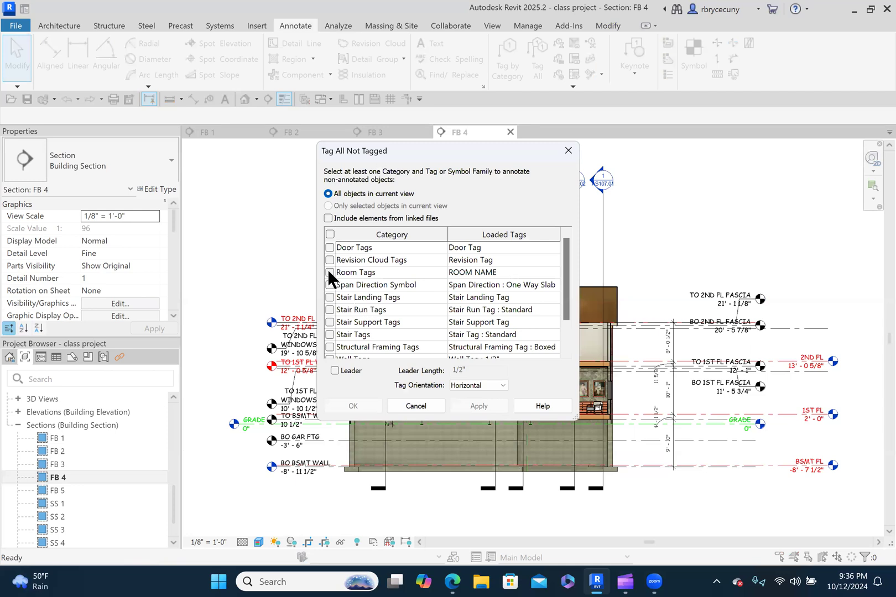
left_click(329, 272)
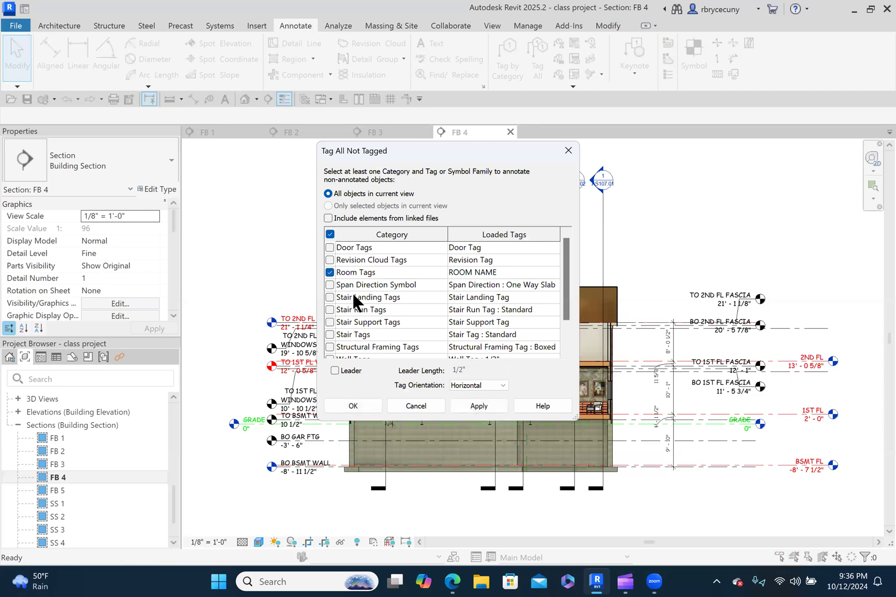
left_click(476, 406)
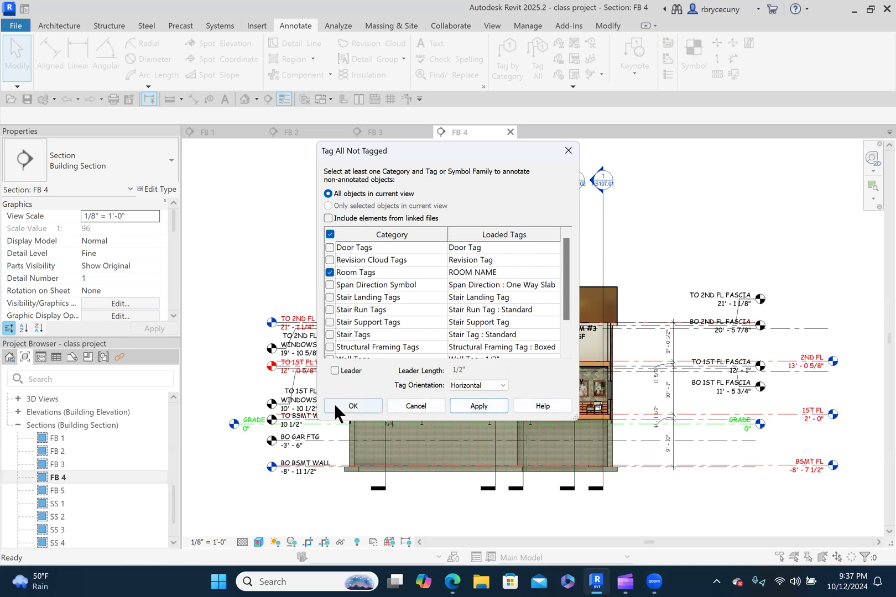
left_click(349, 406)
Step: Move the BEDROOM #3 tag lower and drop the room's top to the wall top
scroll(498, 392, "up", 2)
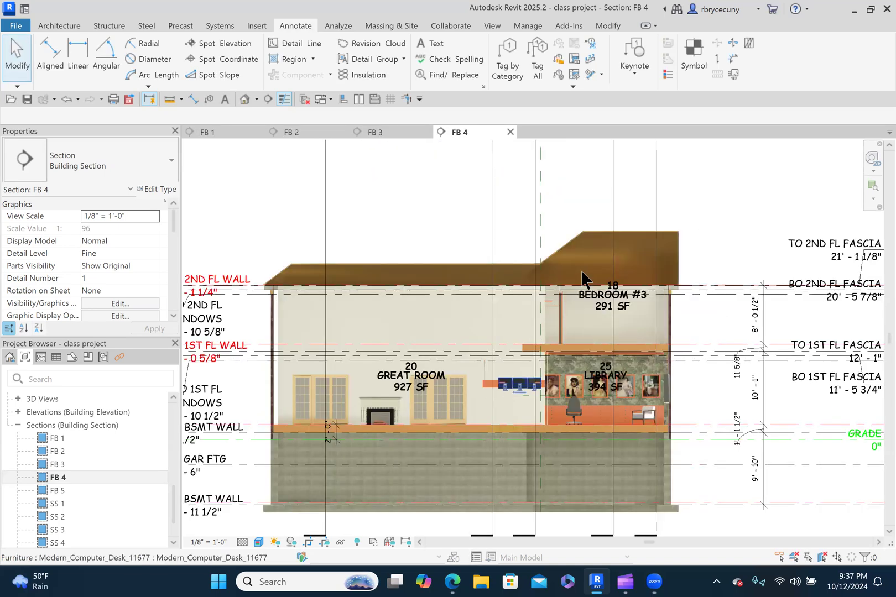
scroll(564, 288, "up", 1)
scroll(553, 294, "up", 1)
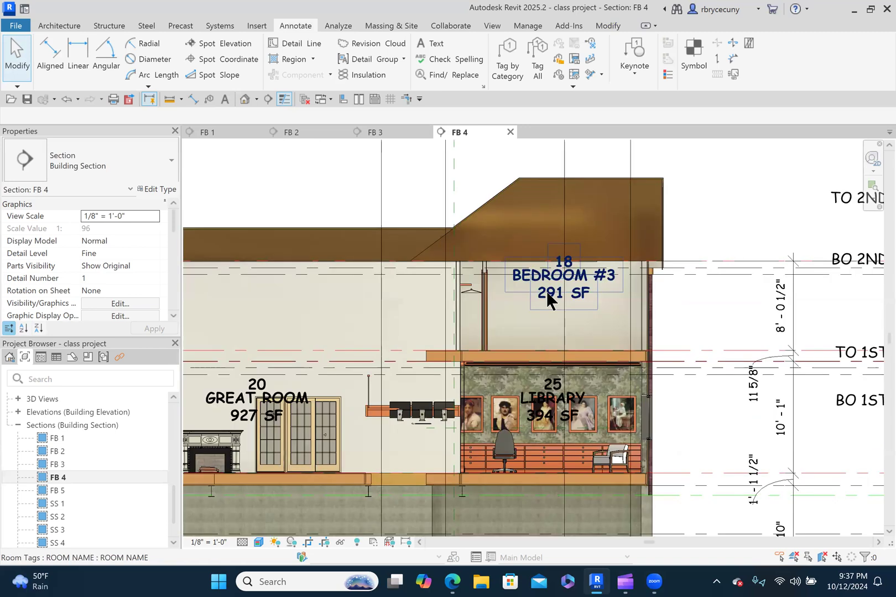
left_click(569, 313)
left_click_drag(564, 310, 564, 345)
left_click(530, 178)
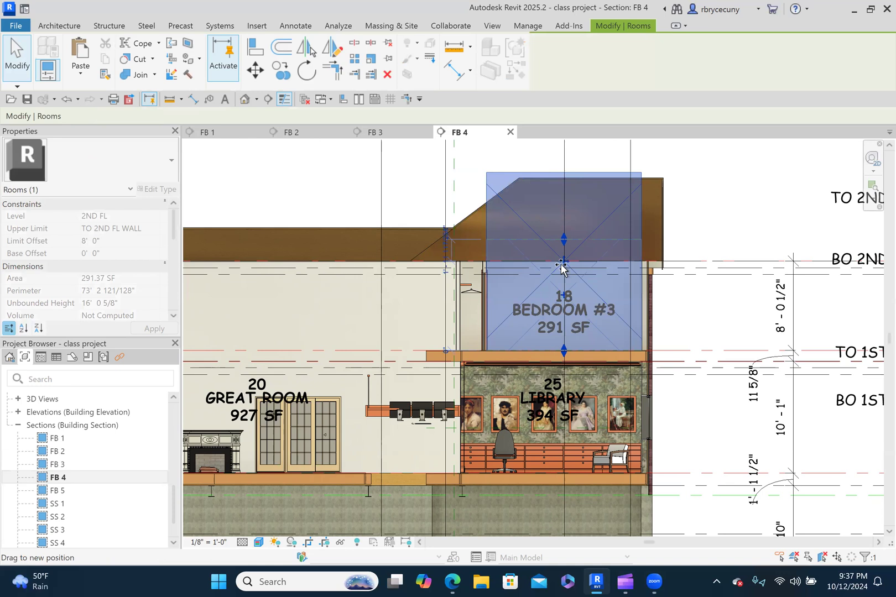
left_click_drag(563, 266, 564, 262)
scroll(546, 244, "down", 4)
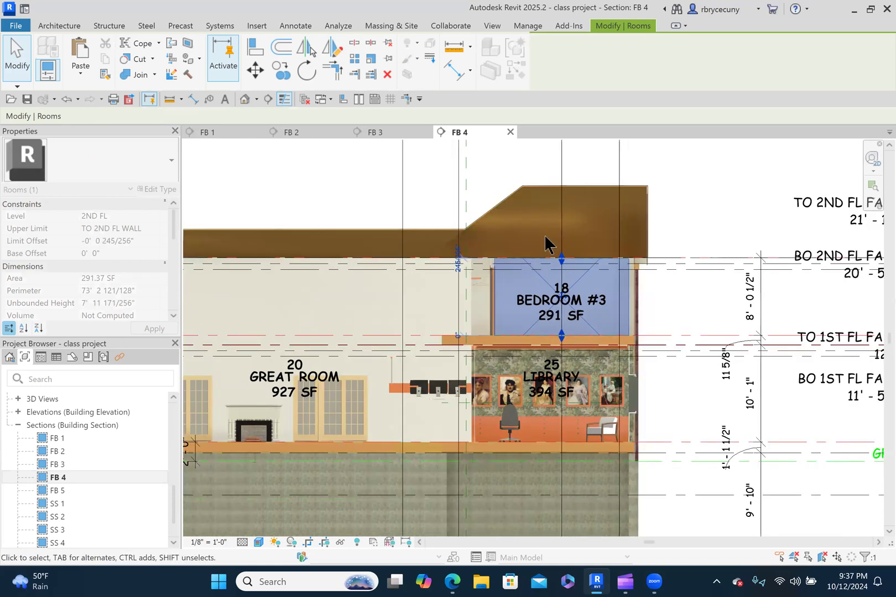
Step: Open section FB 5 and select the BEDROOM #3 room
double_click(50, 485)
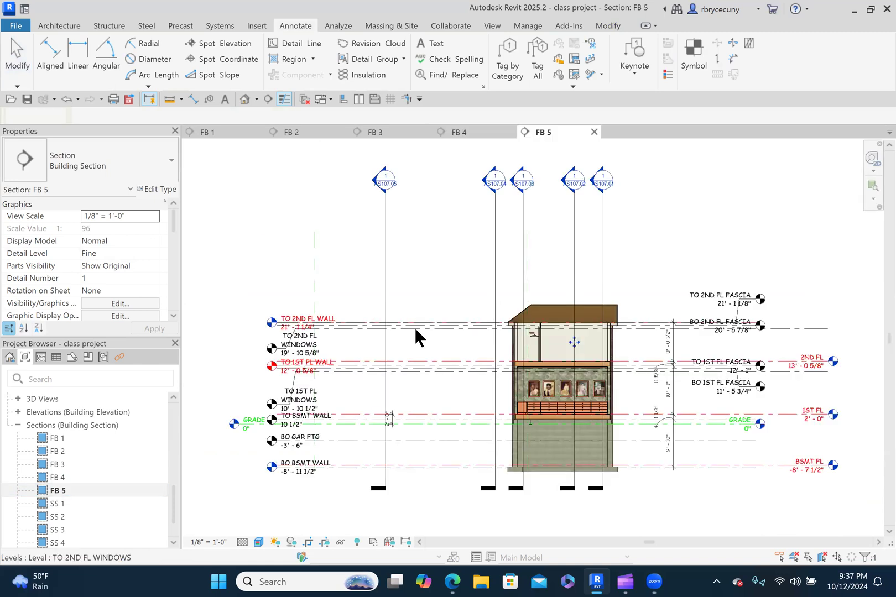
left_click(553, 321)
scroll(593, 347, "up", 3)
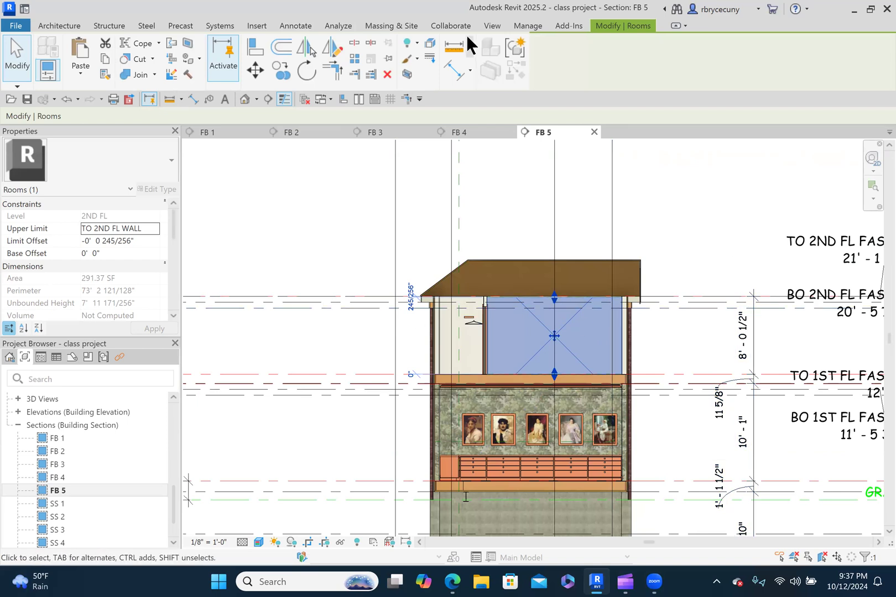
Step: Tag the selected BEDROOM #3 room with a Room Tag
left_click(304, 26)
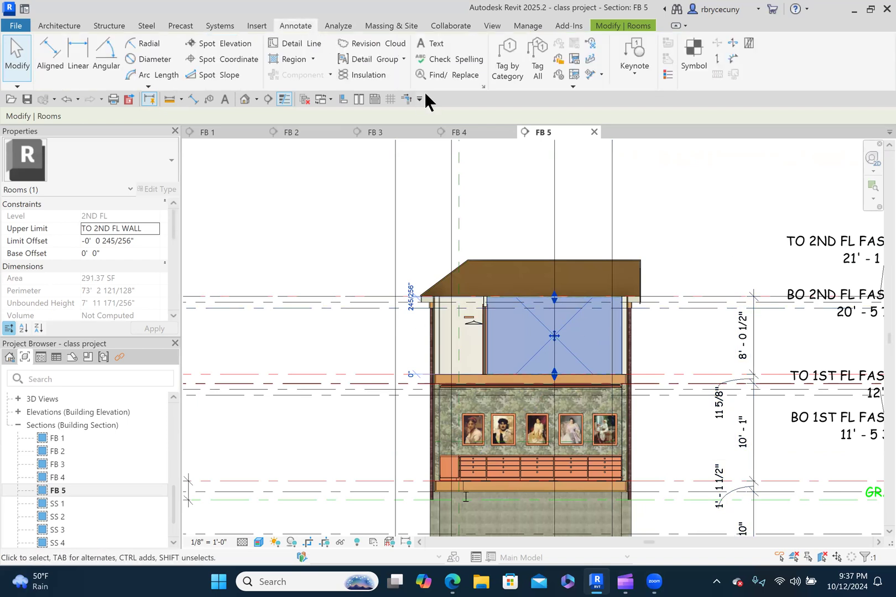
left_click(541, 69)
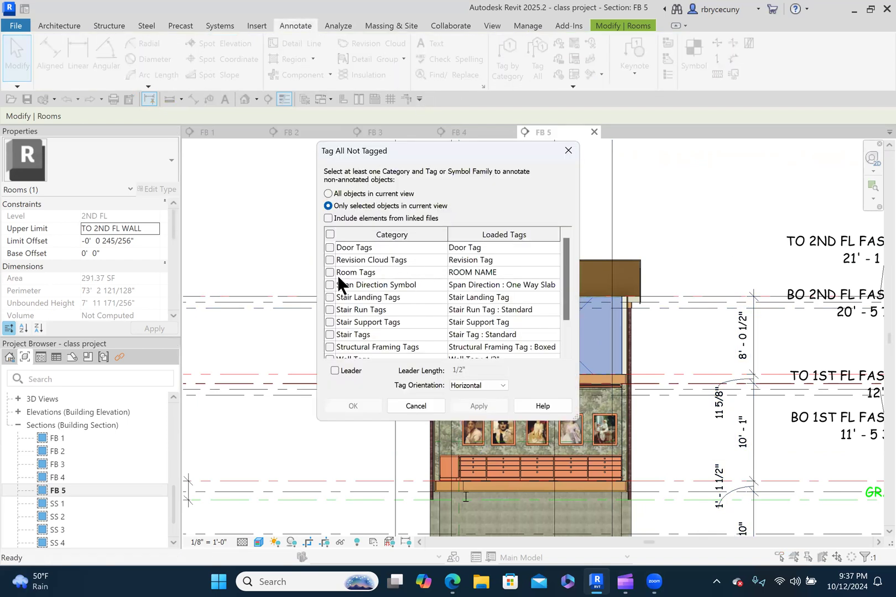
left_click(330, 272)
left_click(477, 406)
left_click(341, 405)
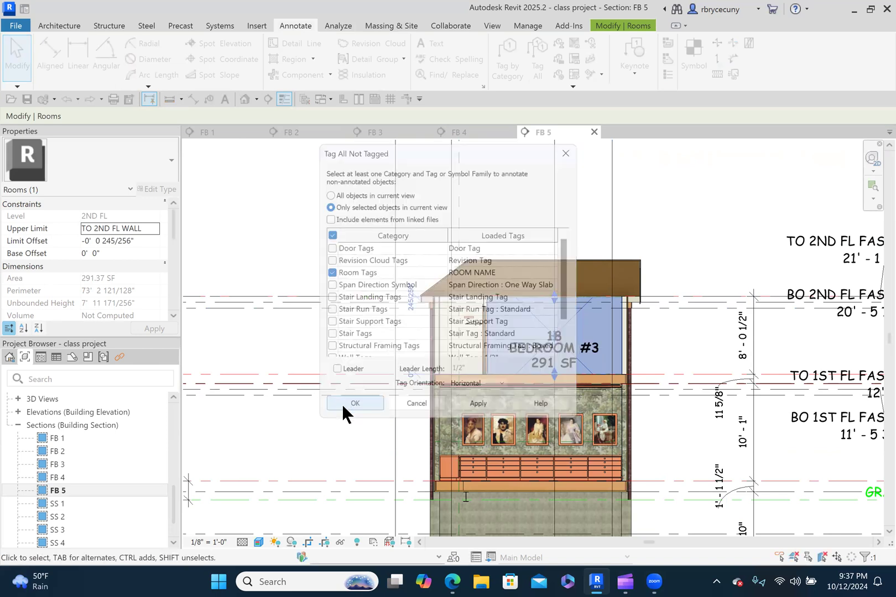
middle_click_drag(357, 403, 345, 360)
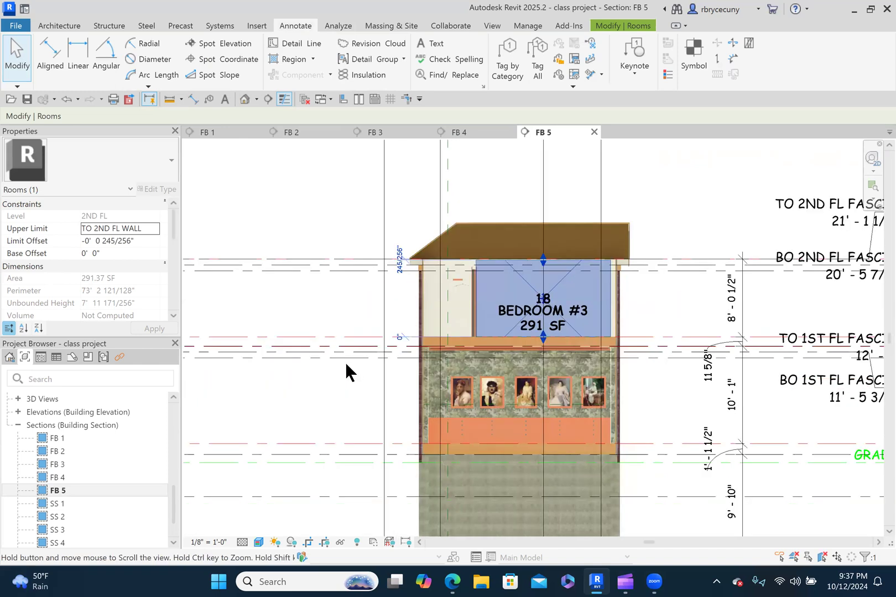
left_click(340, 369)
scroll(367, 420, "up", 1)
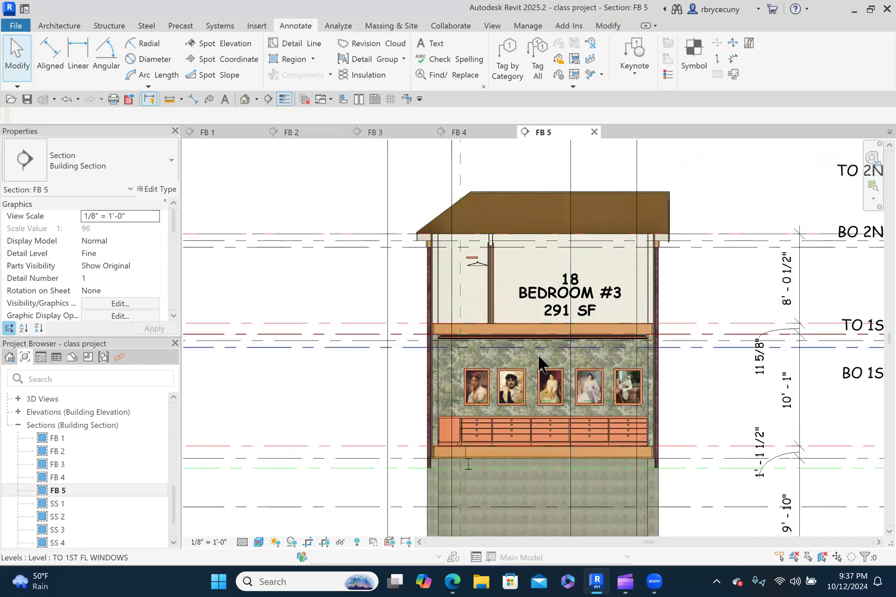
Step: Pull the LIBRARY room's top down to its own storey
left_click(554, 325)
left_click_drag(543, 275, 546, 344)
left_click(322, 383)
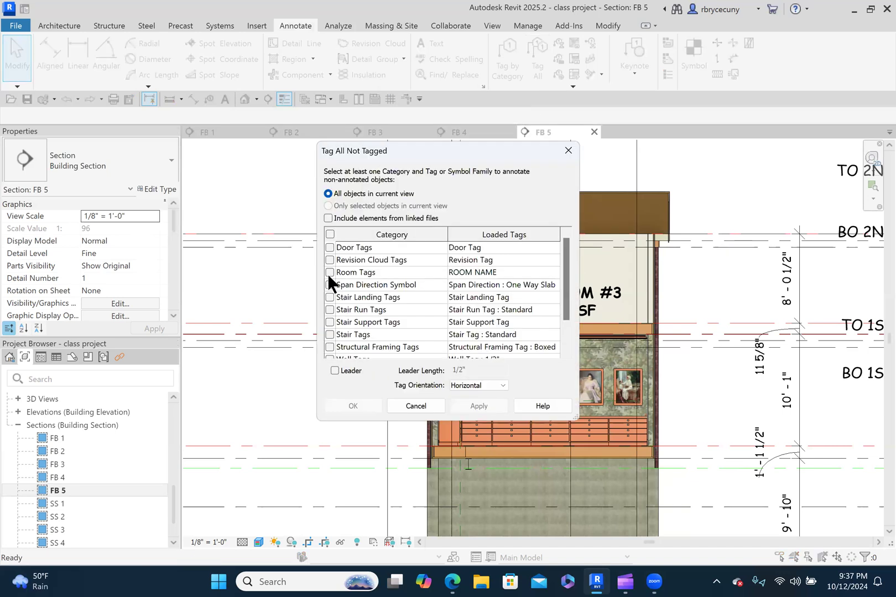
Step: Add a Room Tag so LIBRARY 394 SF appears below BEDROOM #3
left_click(330, 273)
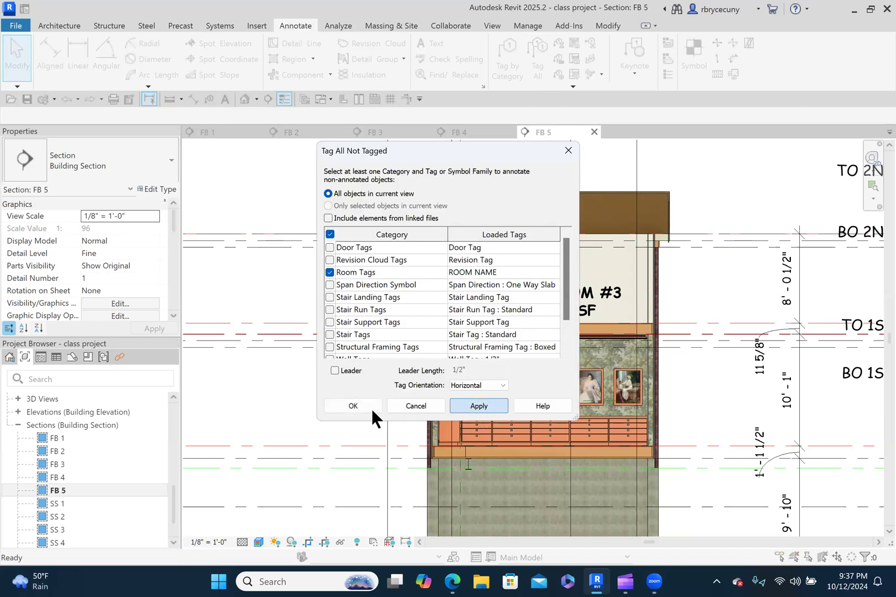
left_click(343, 405)
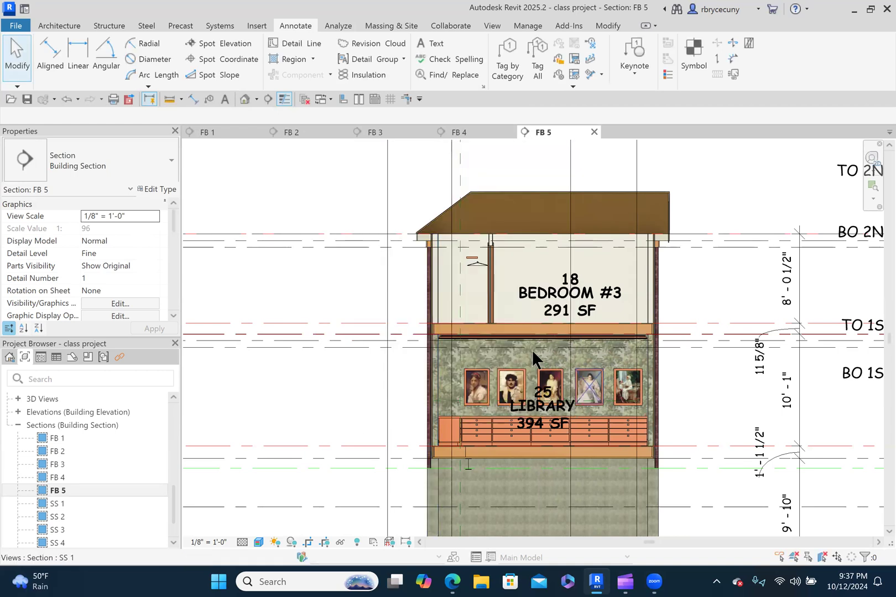
middle_click_drag(511, 350, 516, 318)
Step: Open the SS 1 section view
left_click(51, 504)
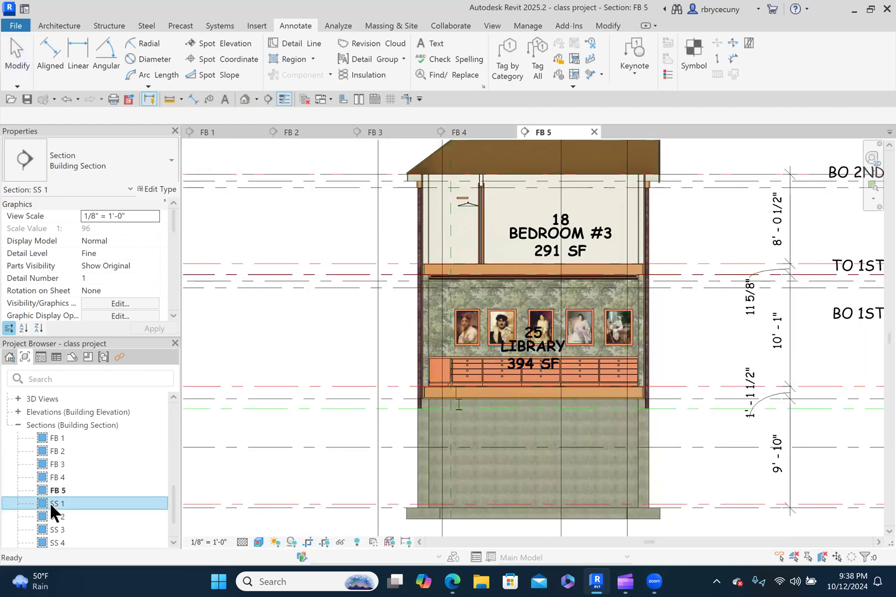
double_click(71, 503)
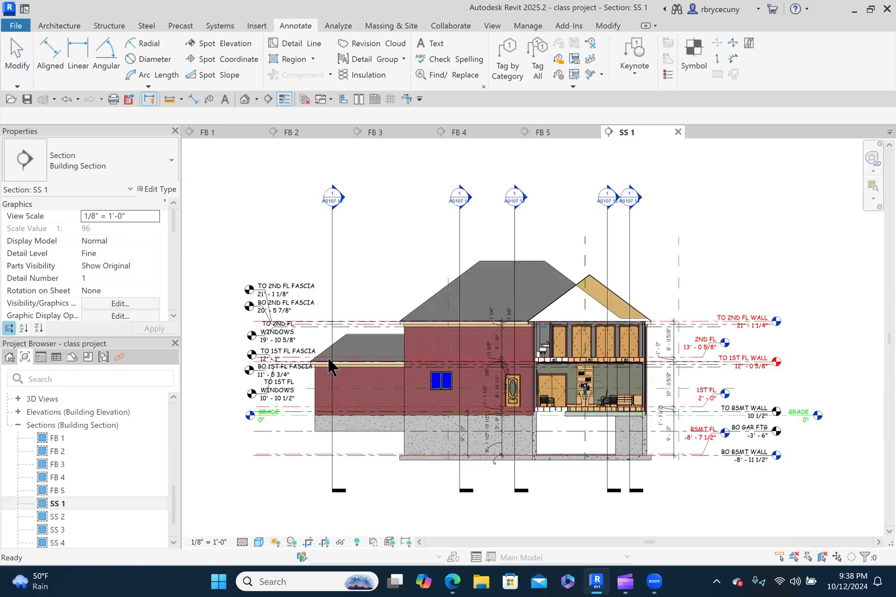
scroll(550, 377, "up", 2)
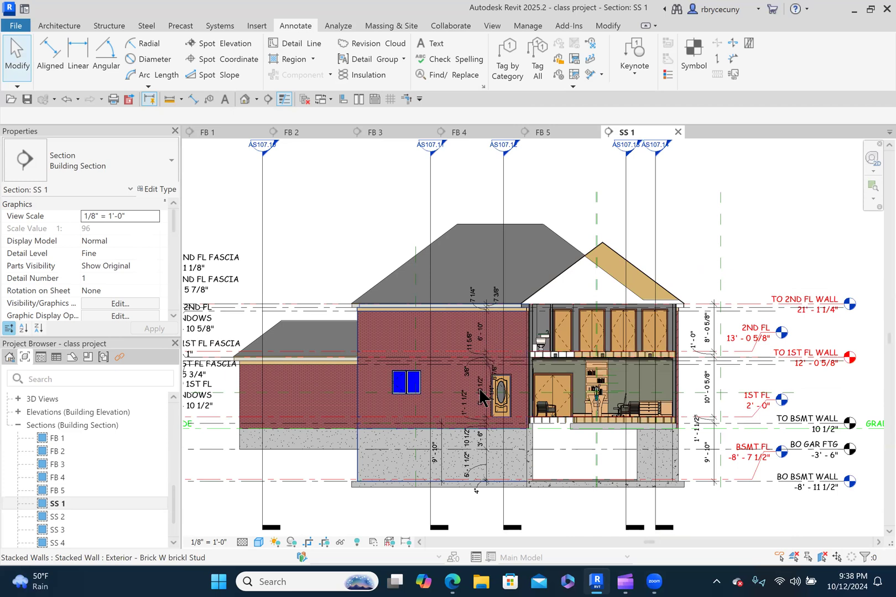
scroll(478, 396, "up", 1)
scroll(468, 474, "up", 1)
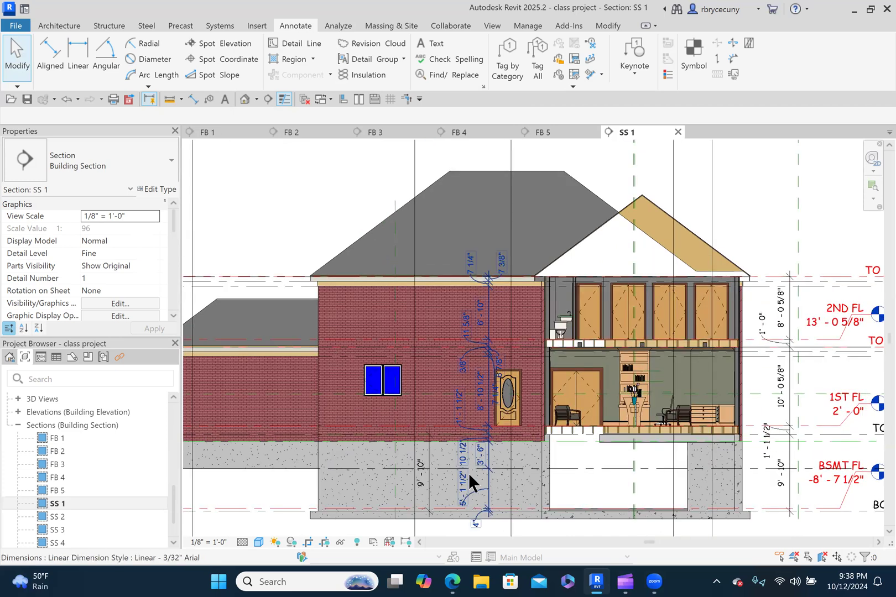
Step: Remove the stray dimension chain and the leftover 9'-10" dimension
left_click(468, 473)
key("Escape")
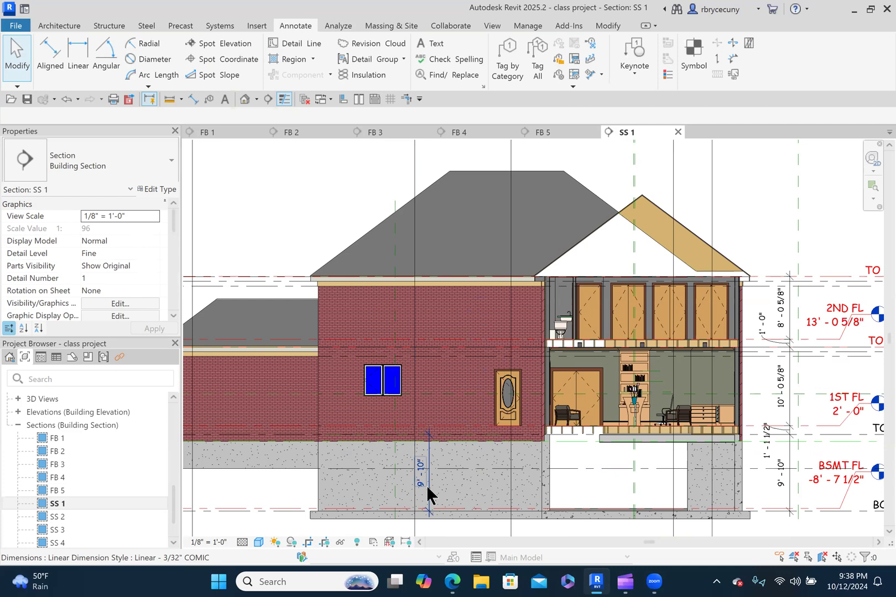
left_click(427, 485)
key("Escape")
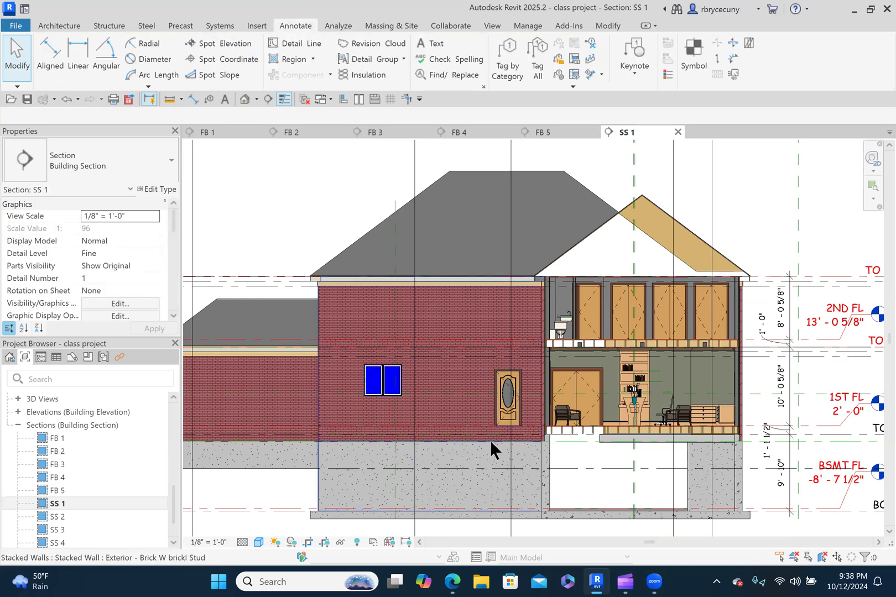
Step: Tag SS 1 rooms with Room Tags: BATH 118 SF, BEDROOM #3 291 SF, LIBRARY 394 SF
scroll(673, 517, "down", 4)
middle_click_drag(674, 517, 475, 437)
scroll(575, 383, "up", 2)
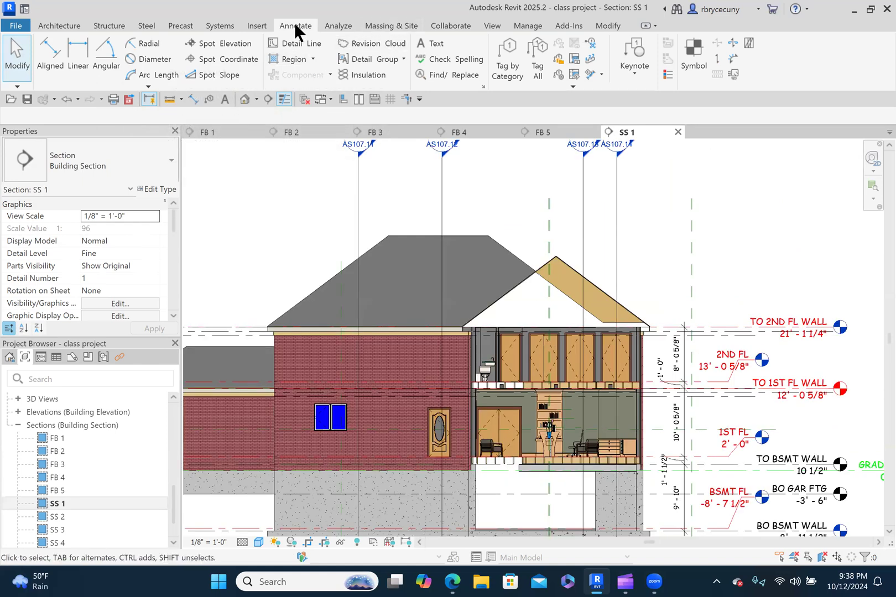
left_click(534, 67)
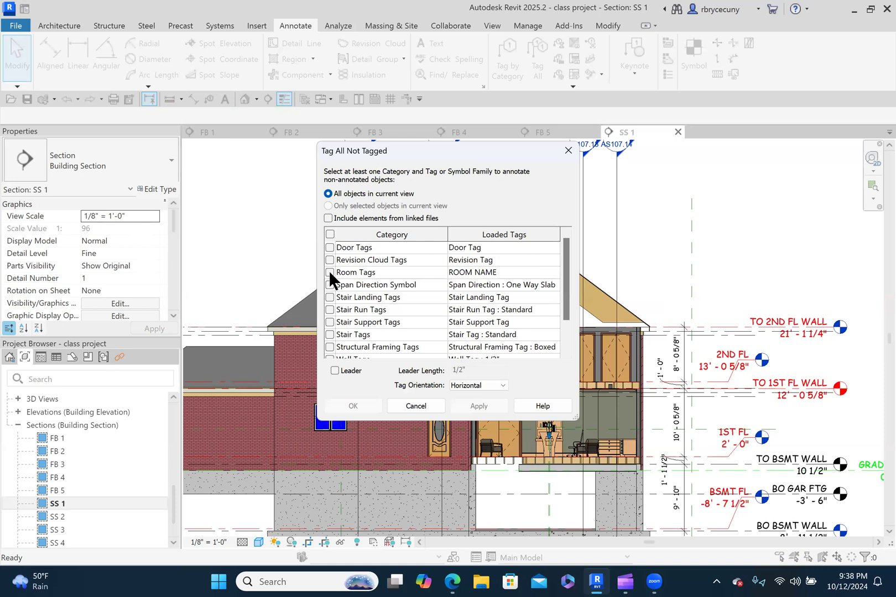
left_click(329, 271)
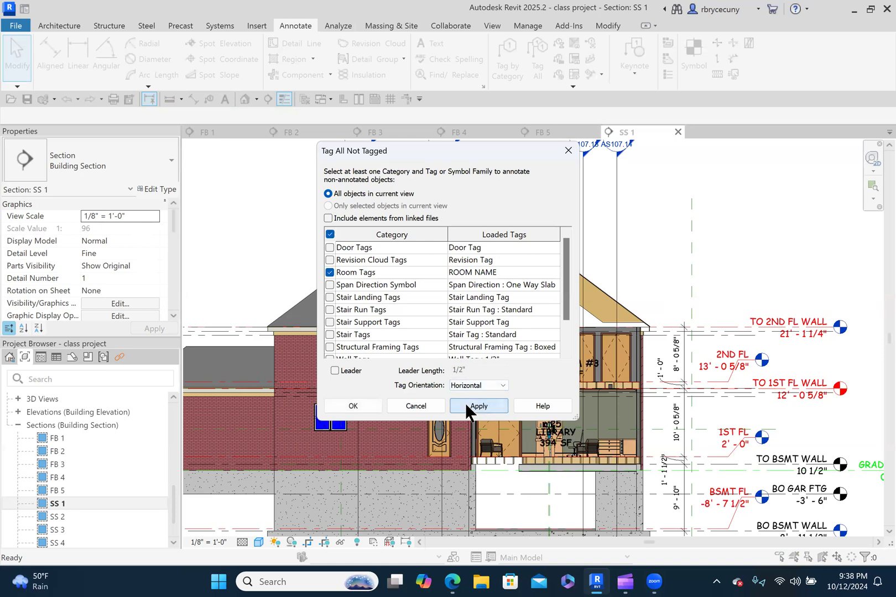
left_click(361, 404)
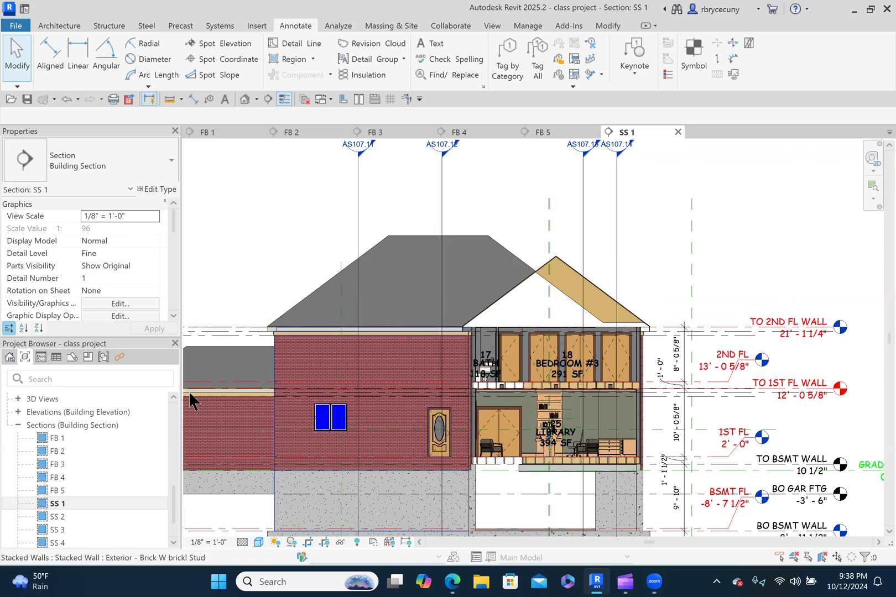
Step: Open the SS 2 section view
left_click(58, 516)
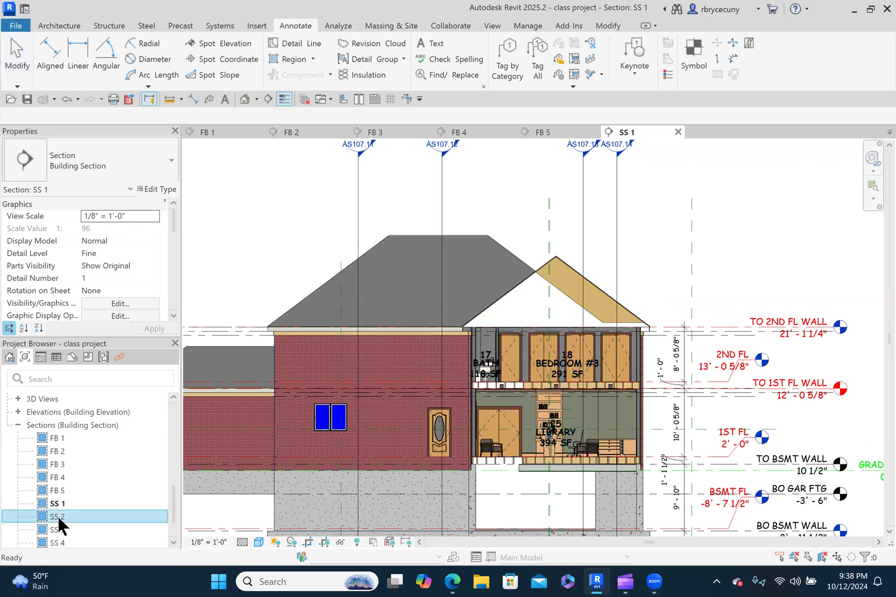
double_click(58, 516)
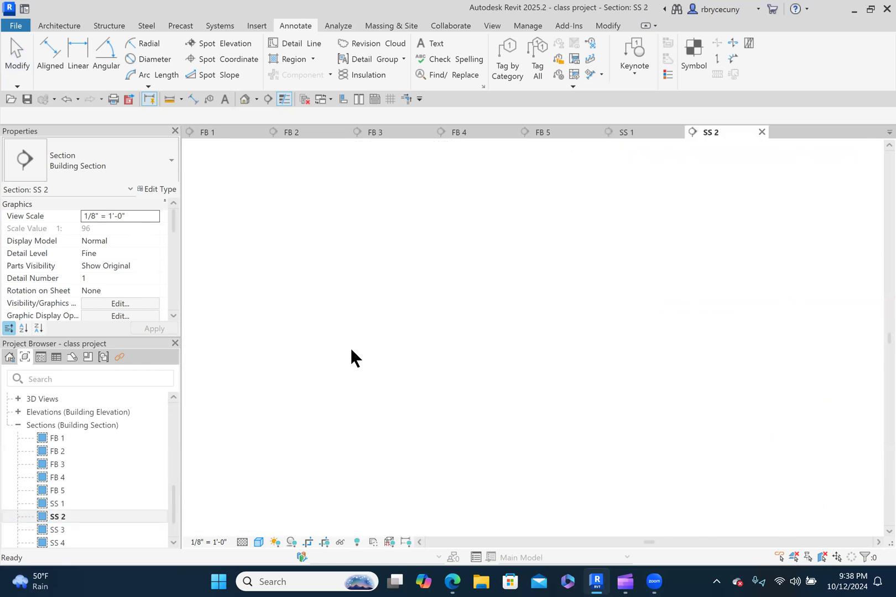
scroll(496, 353, "up", 1)
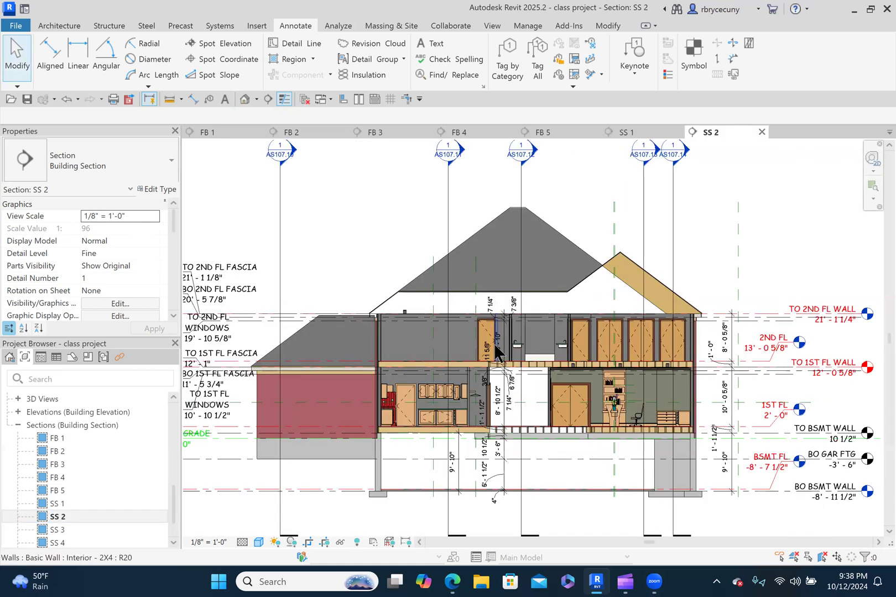
scroll(531, 287, "up", 1)
Step: Delete the stray dimension chain in SS 2
left_click(524, 280)
key("Delete")
scroll(519, 271, "up", 1)
middle_click_drag(519, 270, 457, 224)
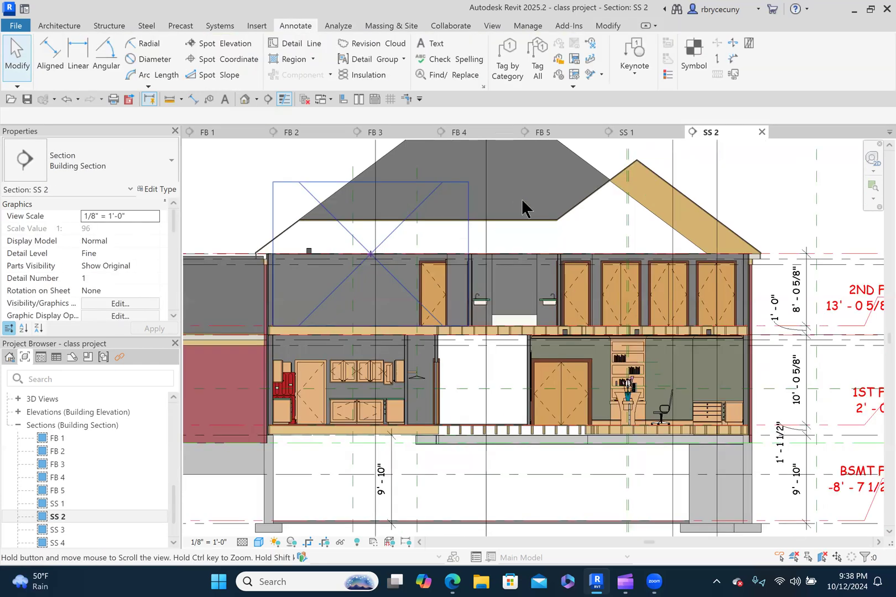
scroll(528, 205, "down", 2)
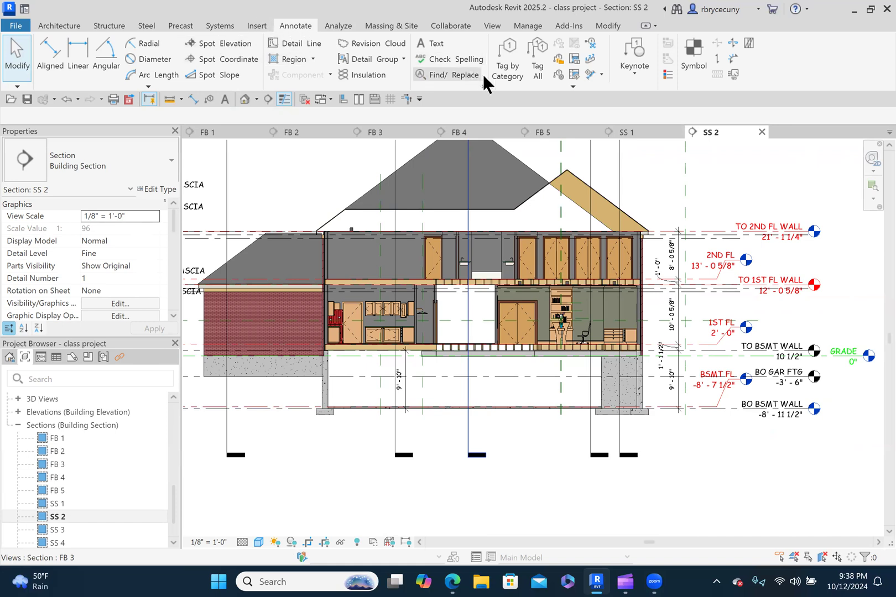
Step: Tag All rooms in SS 2 with Room Tags
left_click(541, 69)
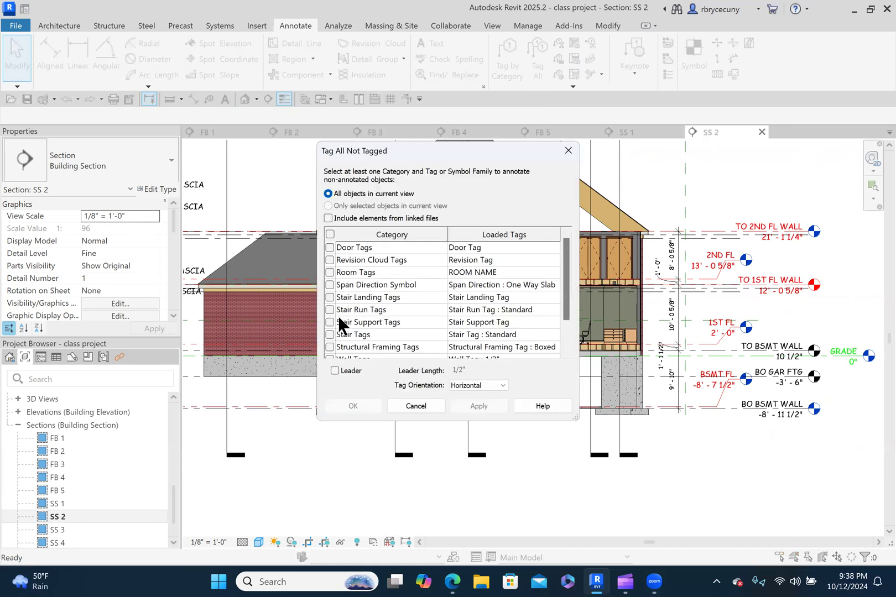
left_click(331, 272)
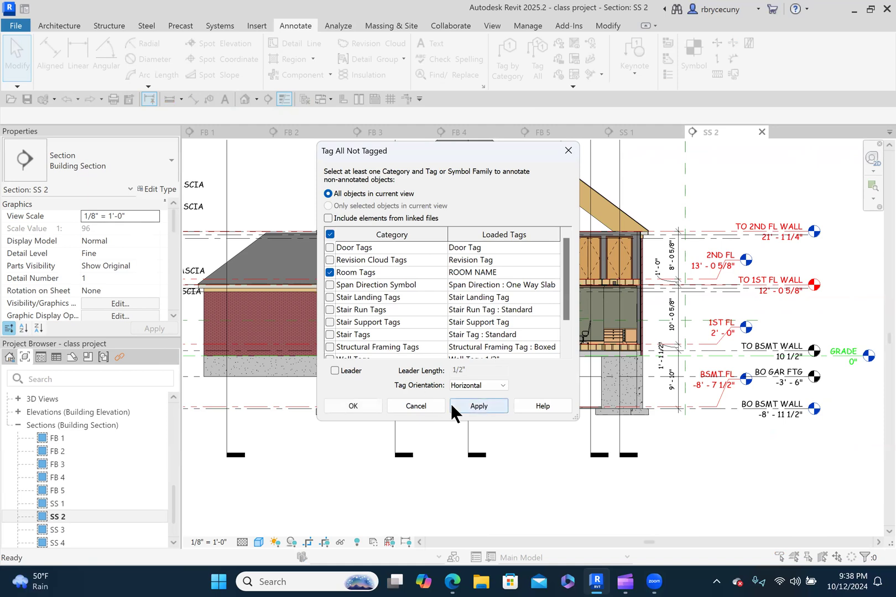
left_click(457, 407)
left_click(354, 409)
scroll(409, 255, "up", 2)
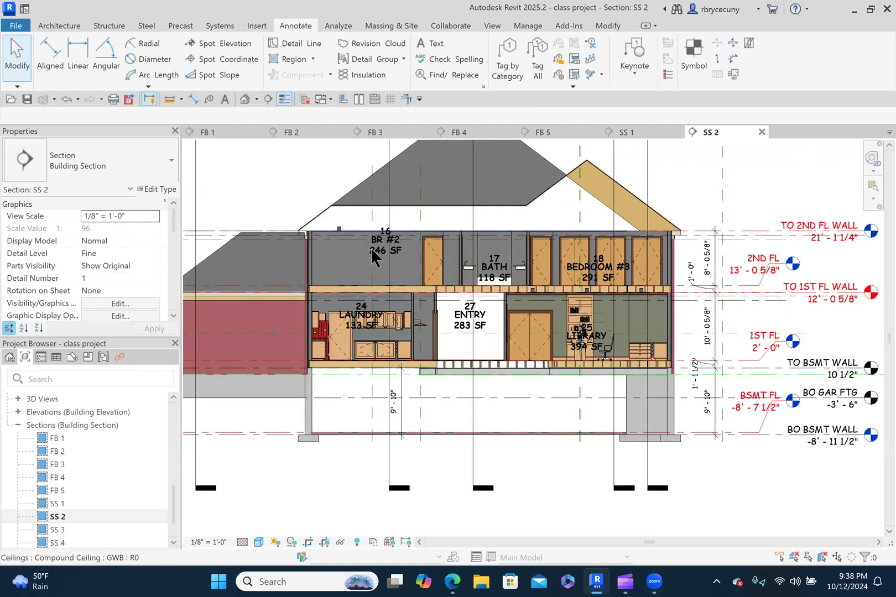
Step: Lower BR #2's top to the second-floor ceiling and move the LIBRARY tag clear of shelving
left_click(384, 262)
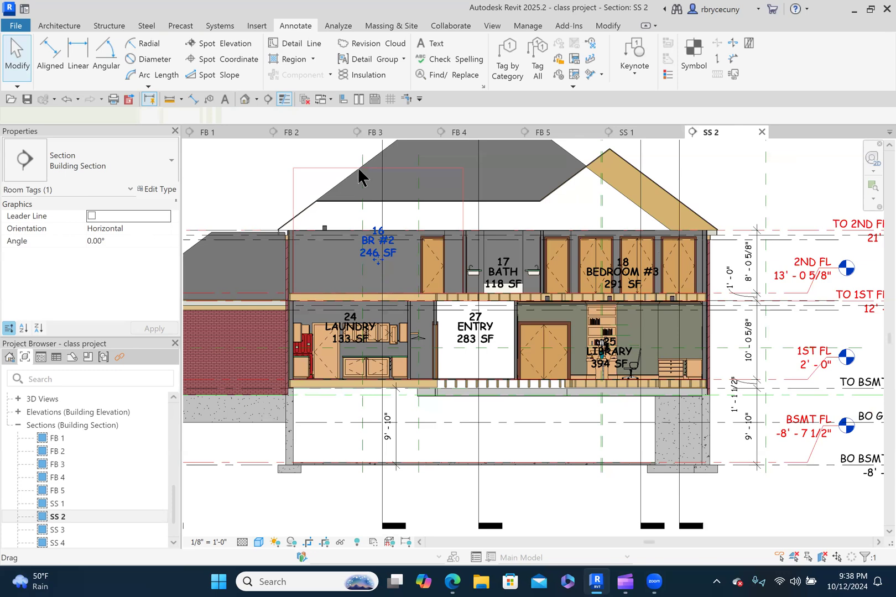
left_click(376, 178)
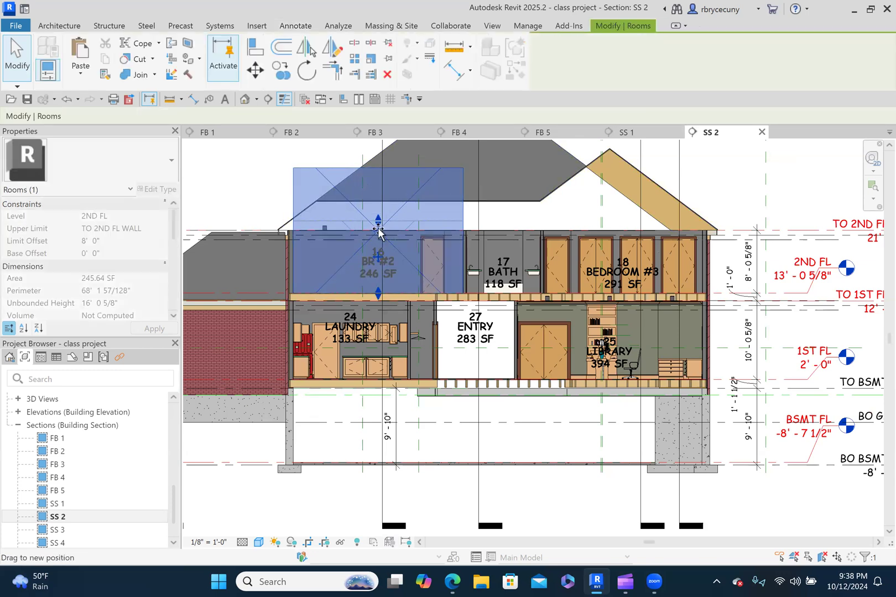
left_click_drag(378, 228, 378, 236)
scroll(379, 238, "down", 2)
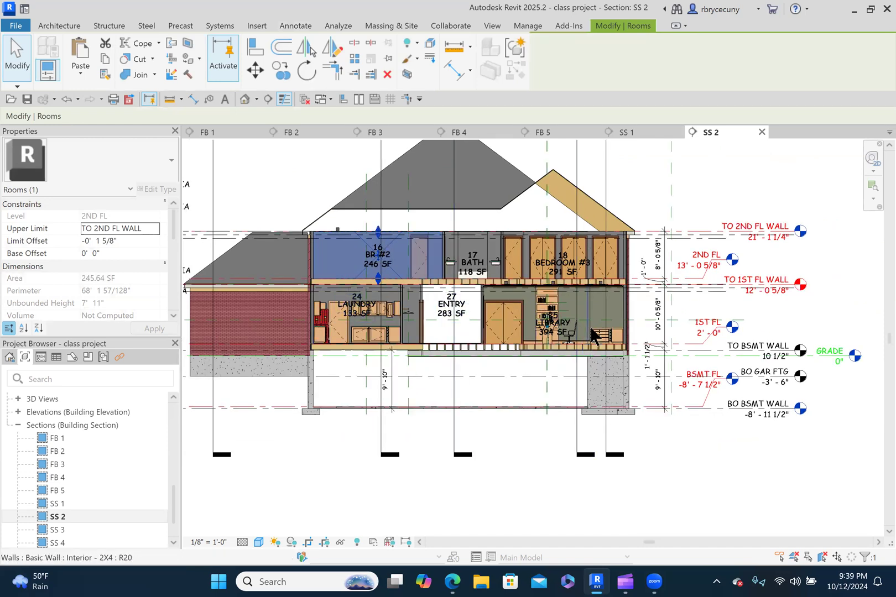
scroll(576, 331, "up", 1)
scroll(576, 332, "up", 1)
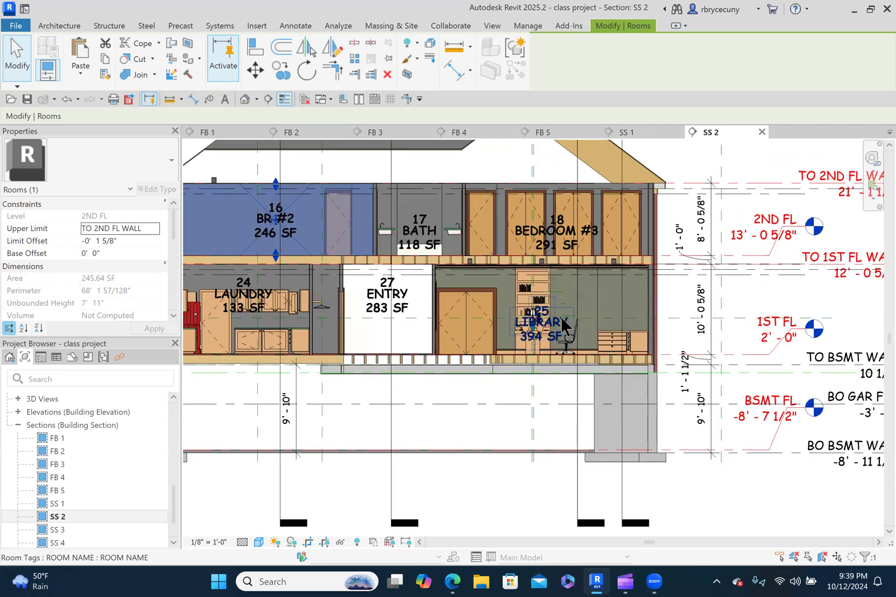
left_click_drag(546, 347, 603, 327)
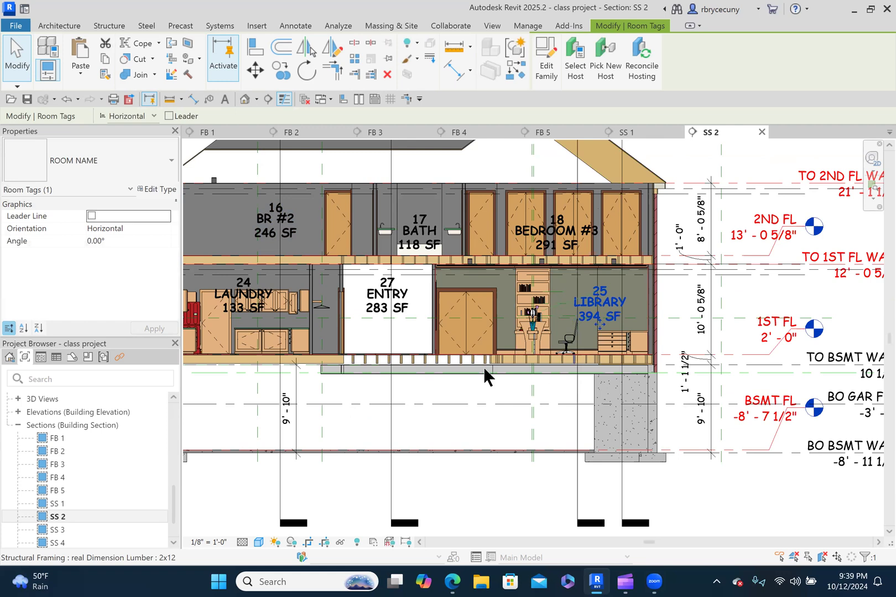
Step: Open section SS 3 and delete its stray dimension string
left_click(445, 384)
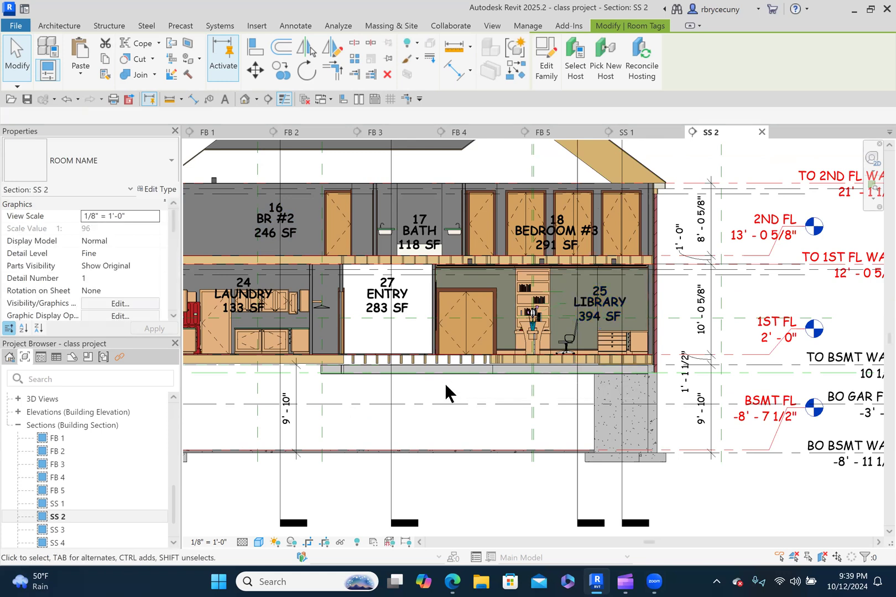
double_click(59, 528)
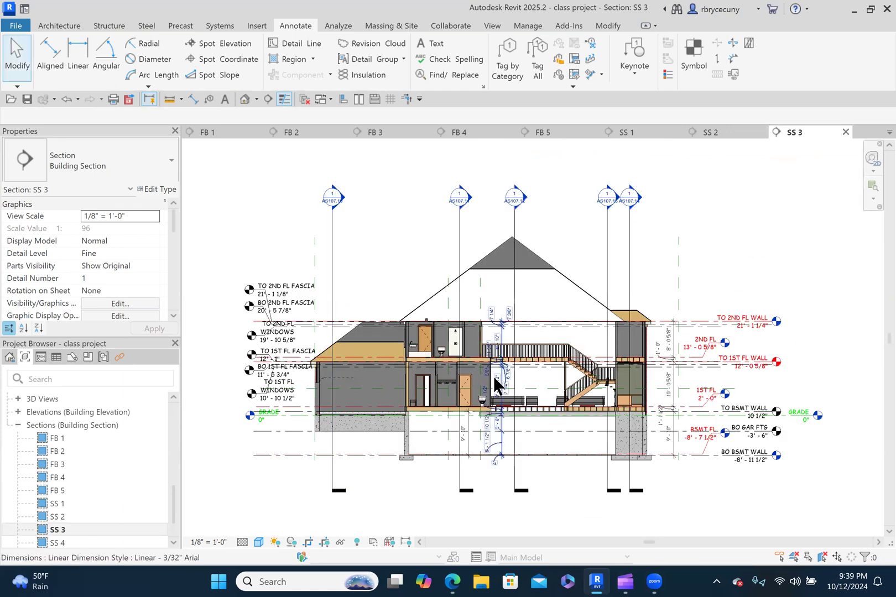
scroll(495, 381, "up", 4)
left_click(513, 296)
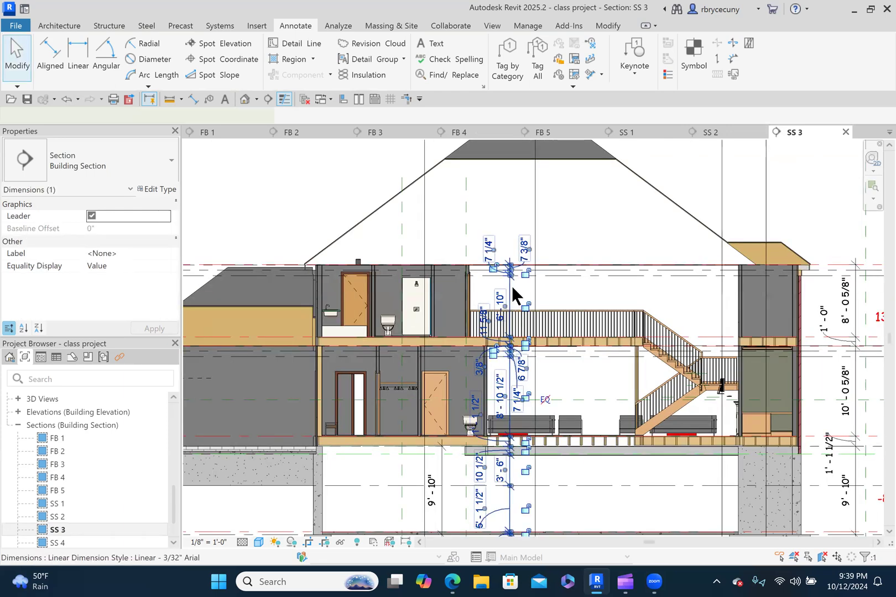
scroll(505, 283, "down", 3)
key("Delete")
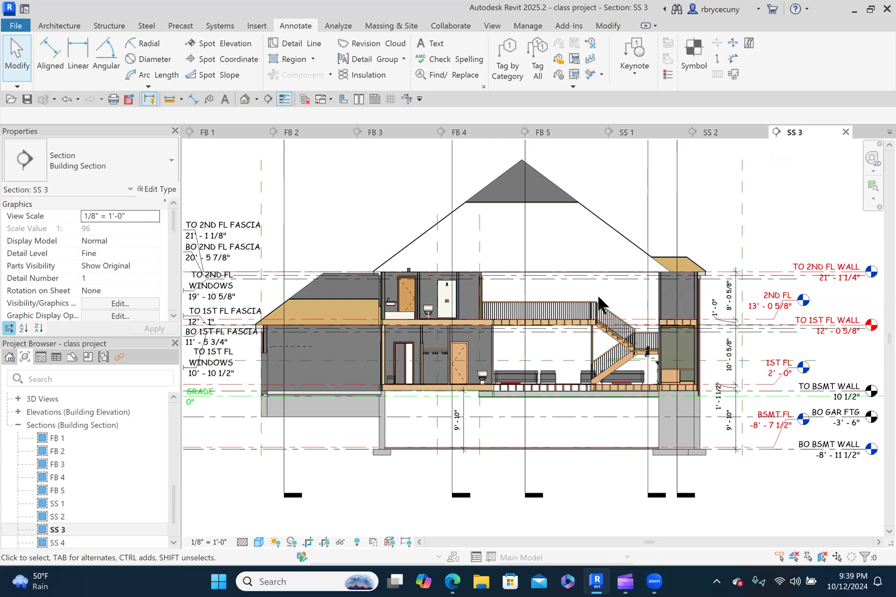
scroll(505, 284, "down", 1)
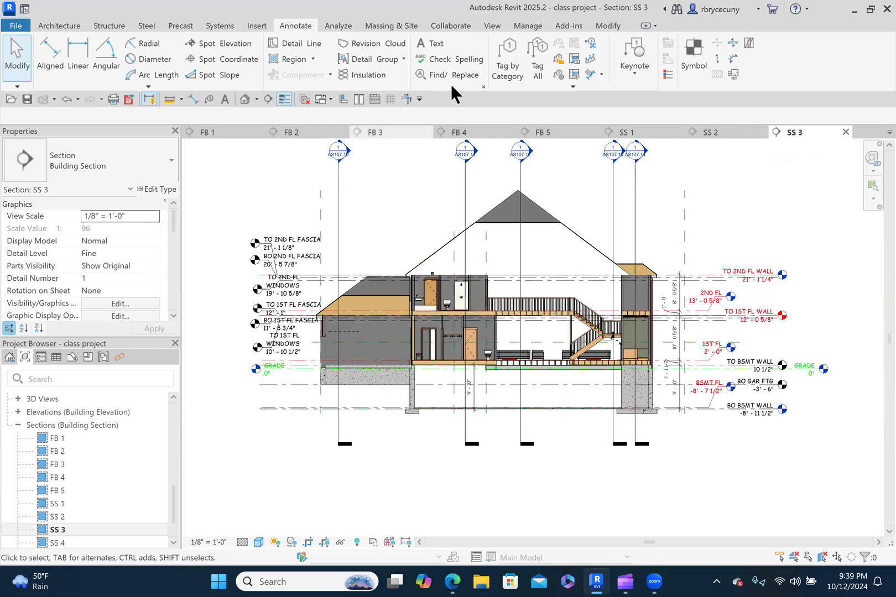
Step: Use Tag All with Room Tags to label every room in SS 3, e.g. GARAGE 367 SF
left_click(535, 74)
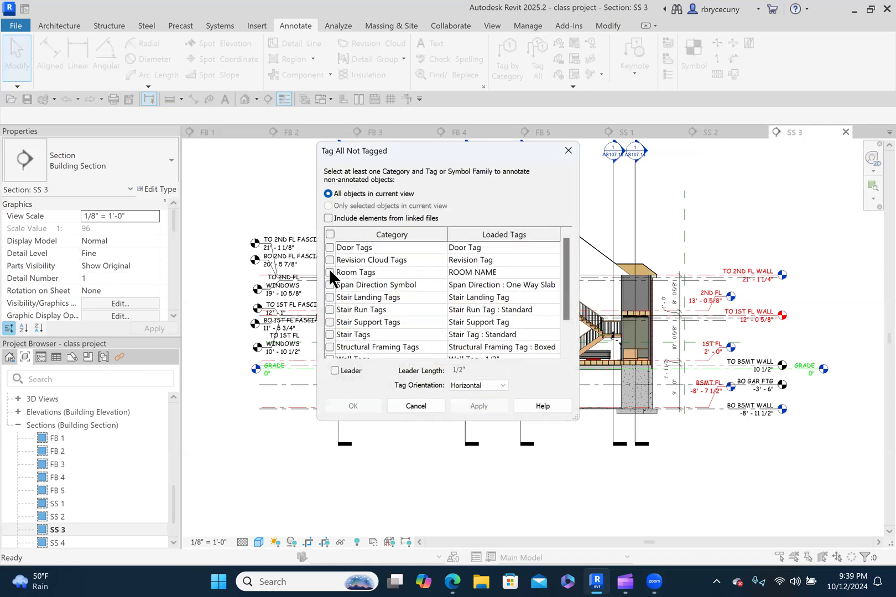
left_click(329, 271)
left_click(474, 406)
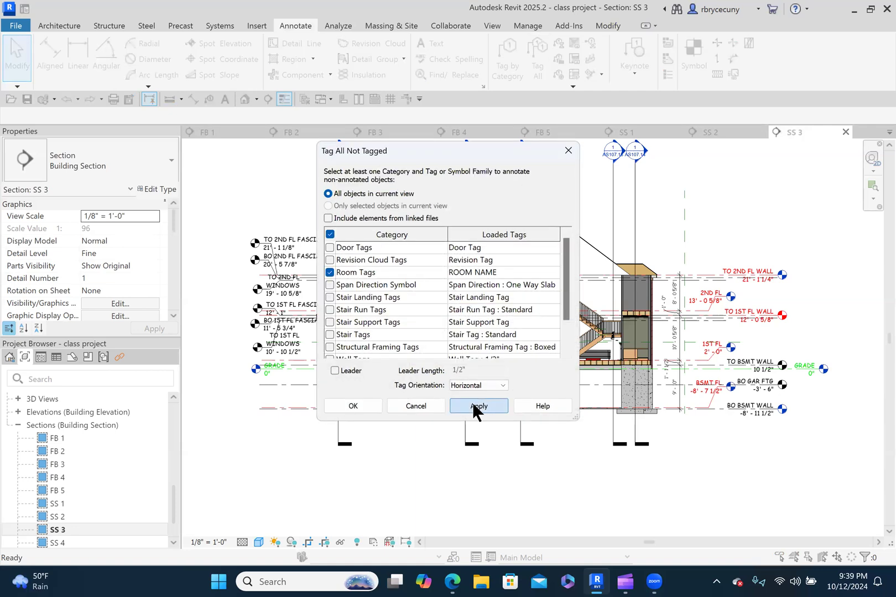
left_click(353, 402)
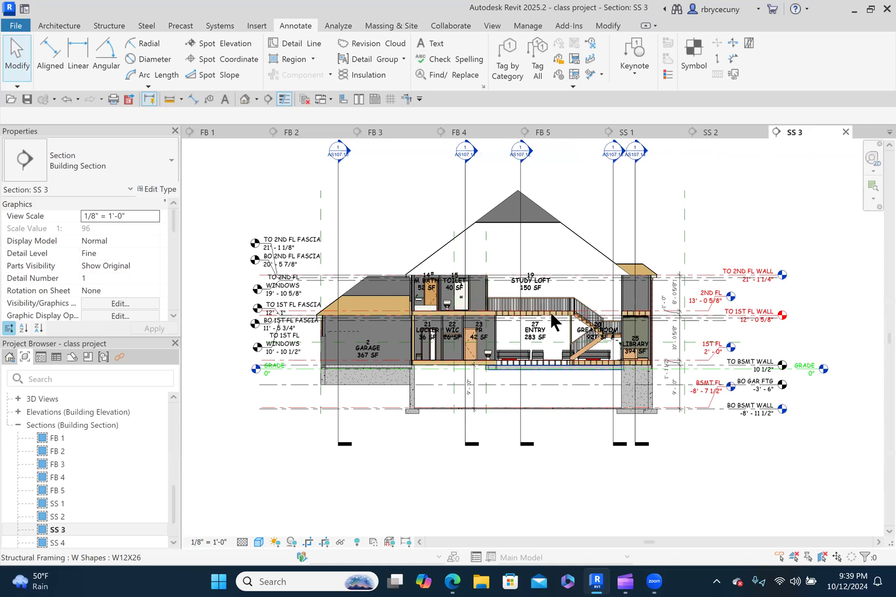
scroll(552, 311, "up", 2)
Step: Lower the Study Loft room's top boundary and move its tag down inside the room
scroll(526, 282, "up", 2)
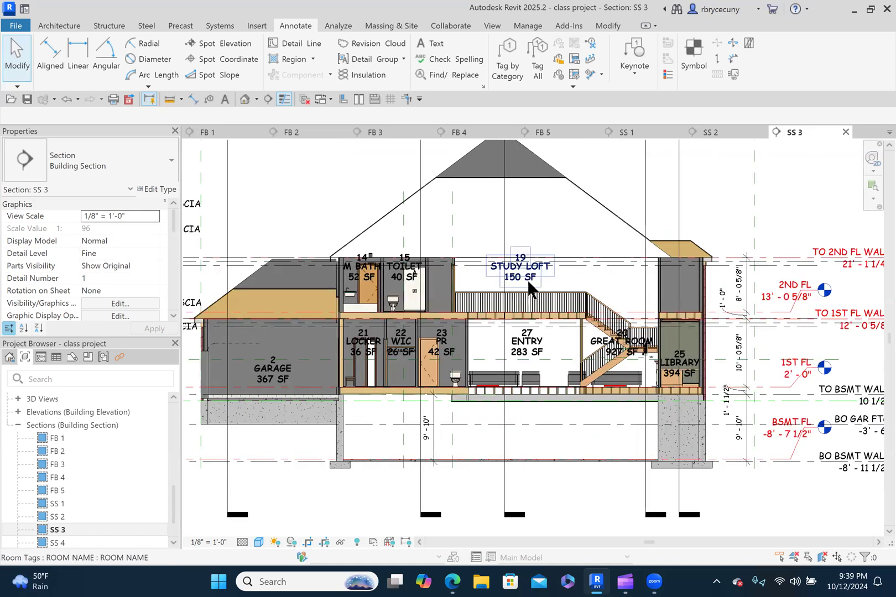
left_click(525, 279)
scroll(522, 265, "up", 2)
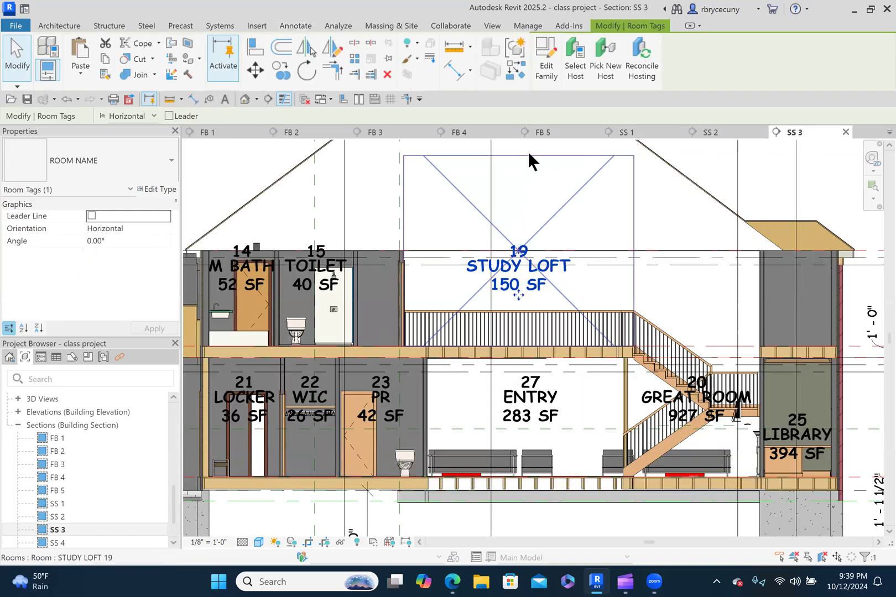
left_click(524, 160)
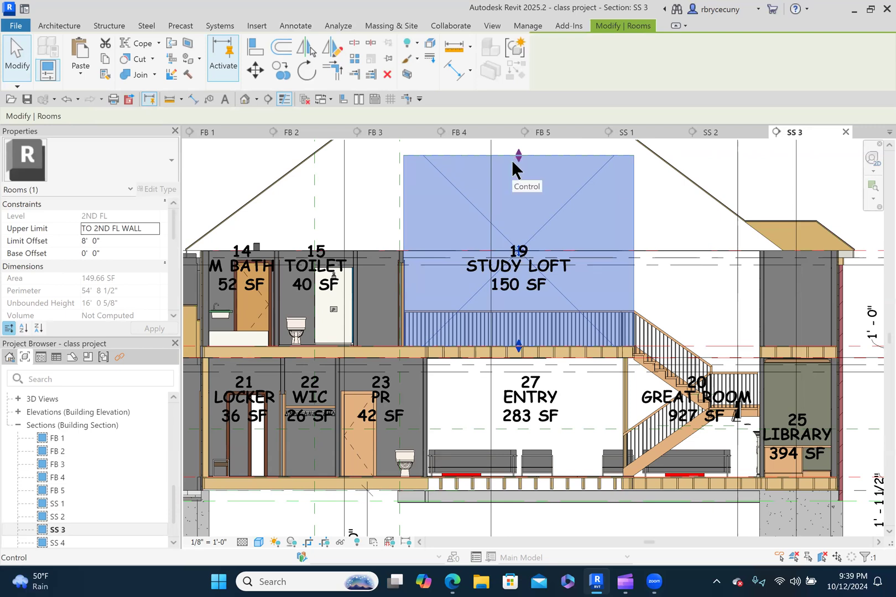
left_click_drag(518, 156, 519, 250)
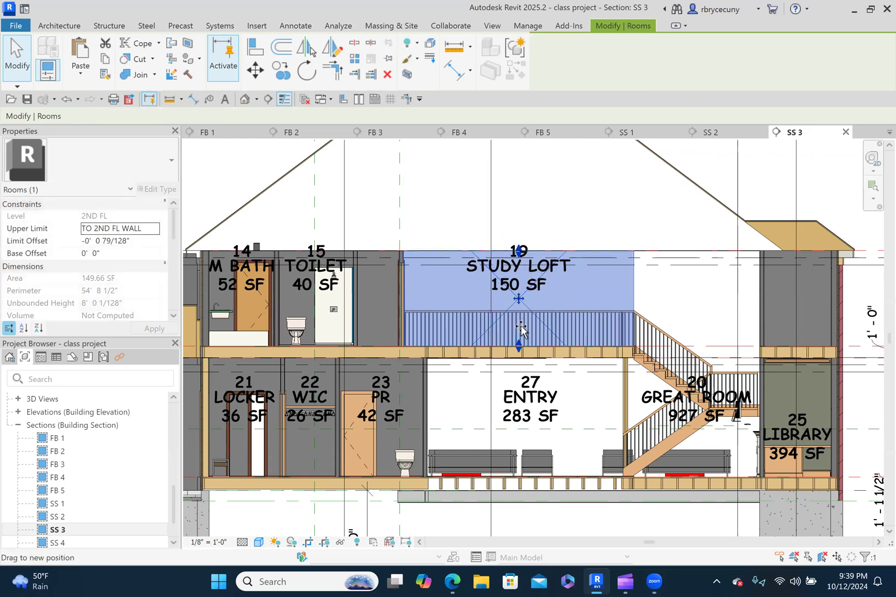
scroll(518, 302, "up", 1)
scroll(517, 262, "up", 1)
key("Escape")
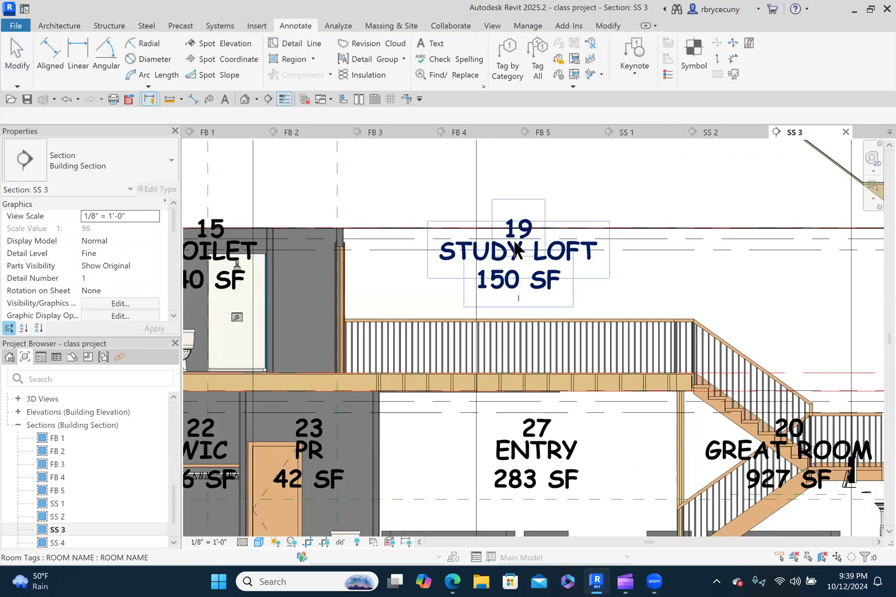
left_click(519, 299)
left_click_drag(518, 298, 521, 334)
scroll(521, 331, "down", 2)
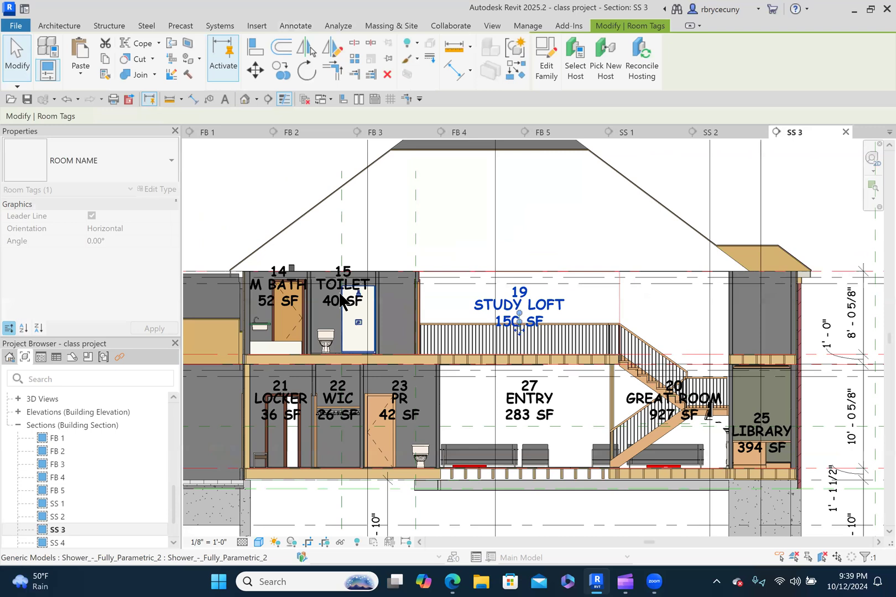
scroll(350, 225, "up", 2)
Step: Drag the Toilet and M Bath room tags down into their rooms and recentre the section
left_click(347, 320)
left_click_drag(347, 320, 348, 360)
scroll(474, 307, "down", 3)
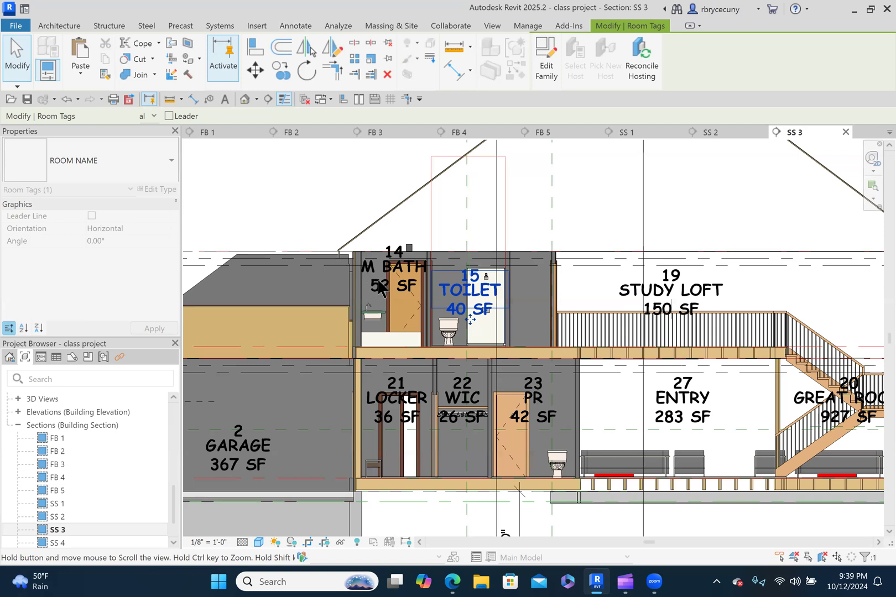
scroll(362, 283, "up", 3)
left_click_drag(418, 304, 419, 353)
scroll(419, 340, "down", 2)
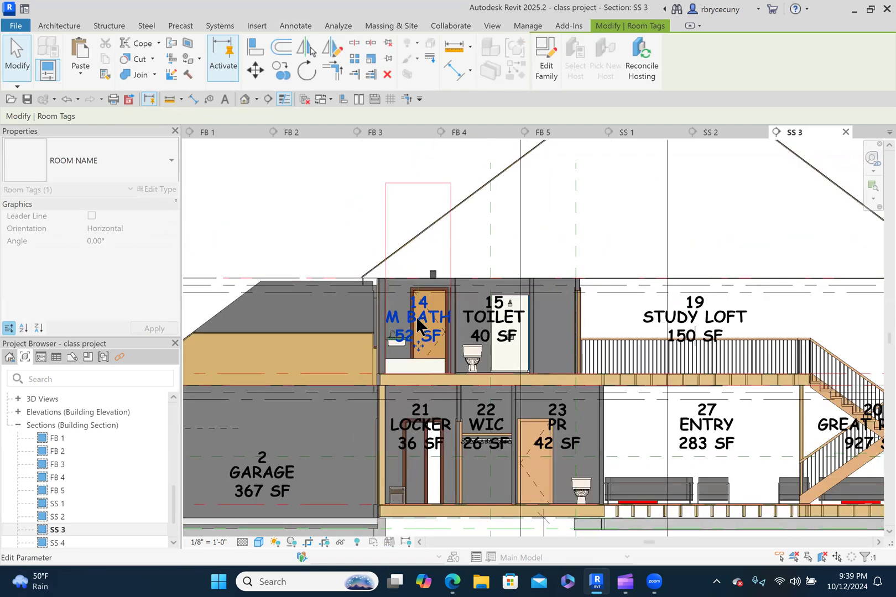
scroll(416, 316, "up", 1)
scroll(416, 316, "down", 2)
key("Escape")
scroll(418, 323, "down", 1)
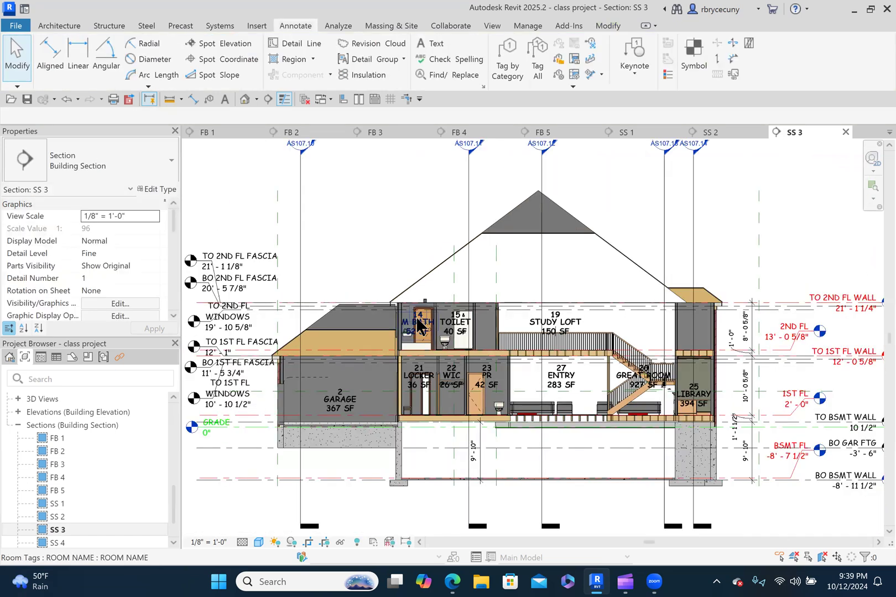
middle_click_drag(411, 320, 384, 313)
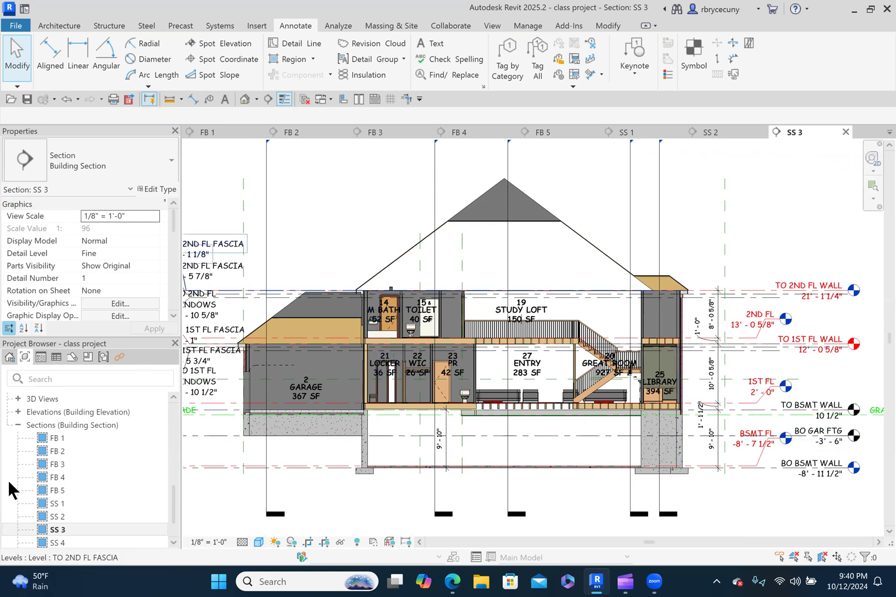
scroll(68, 476, "down", 2)
Step: Open section SS 4 and tag all its rooms with Room Tags, e.g. ENTRY 283 SF
left_click(60, 514)
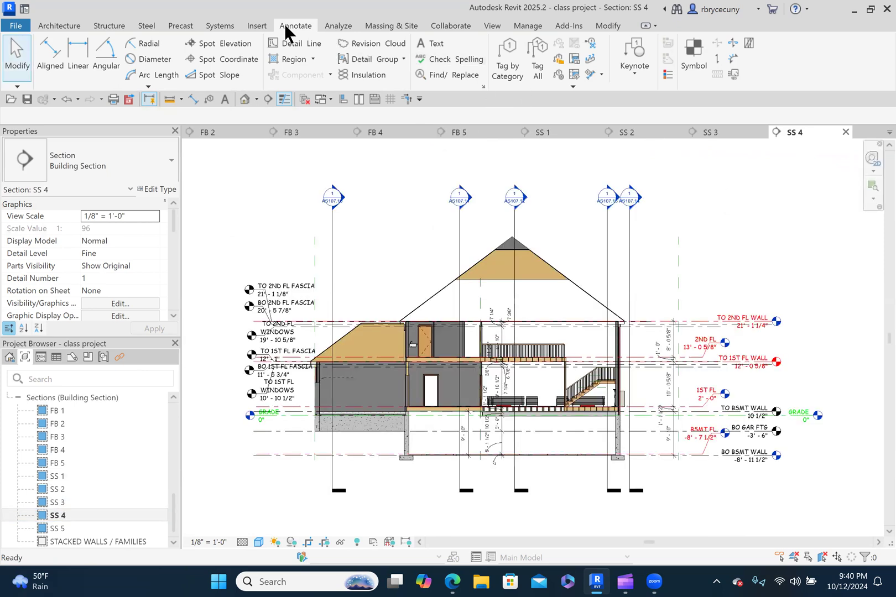
left_click(538, 63)
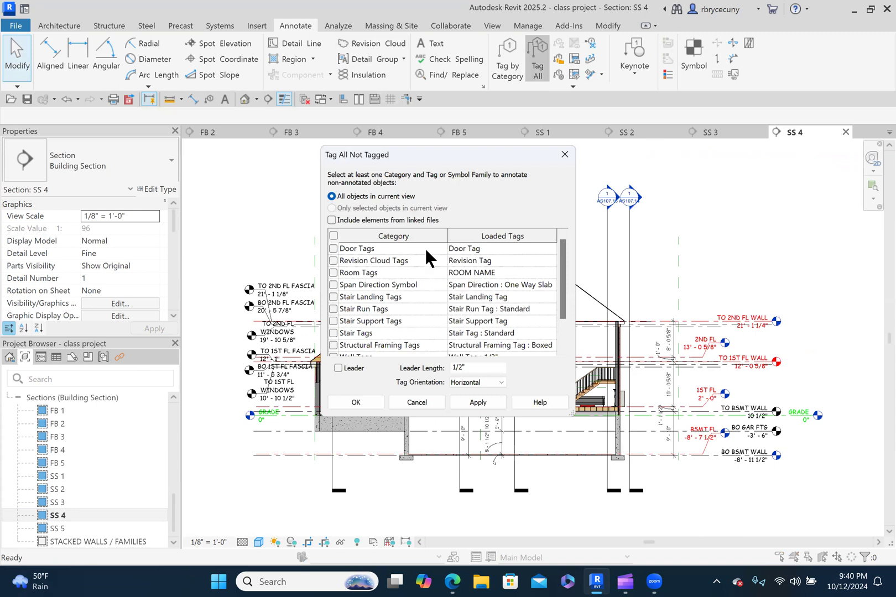
left_click(329, 272)
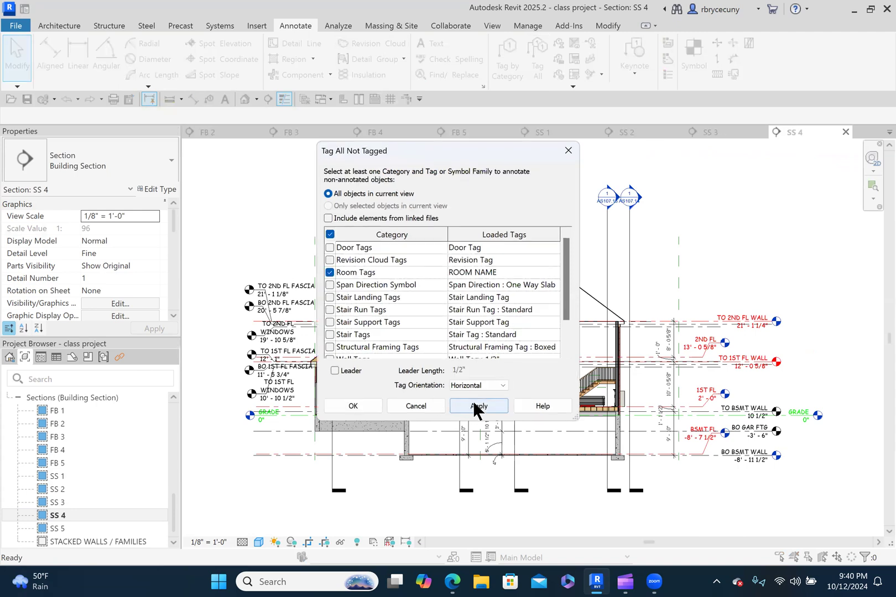
left_click(474, 405)
left_click(355, 403)
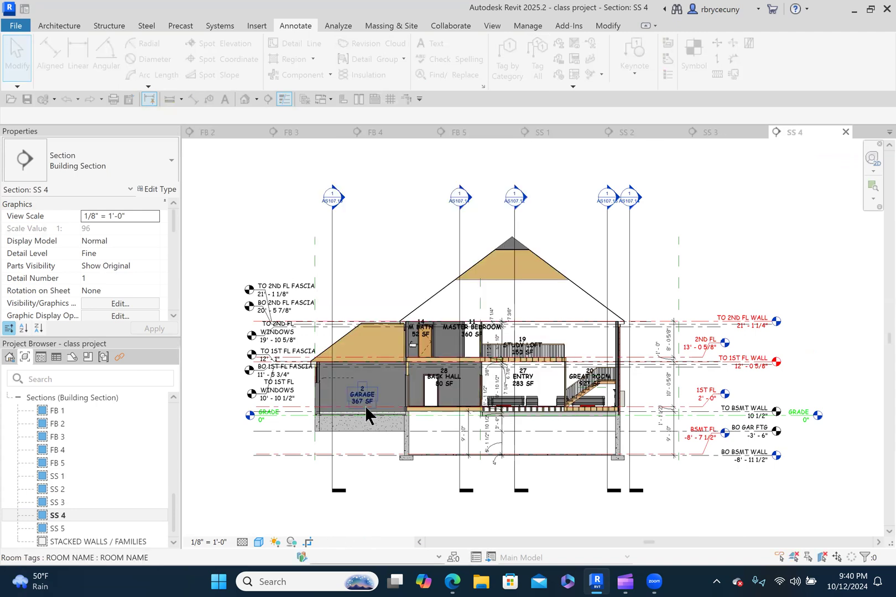
Step: Move the Master Bedroom and M Bath tags lower and drop M Bath's room top to the ceiling
scroll(494, 363, "up", 3)
scroll(446, 331, "up", 3)
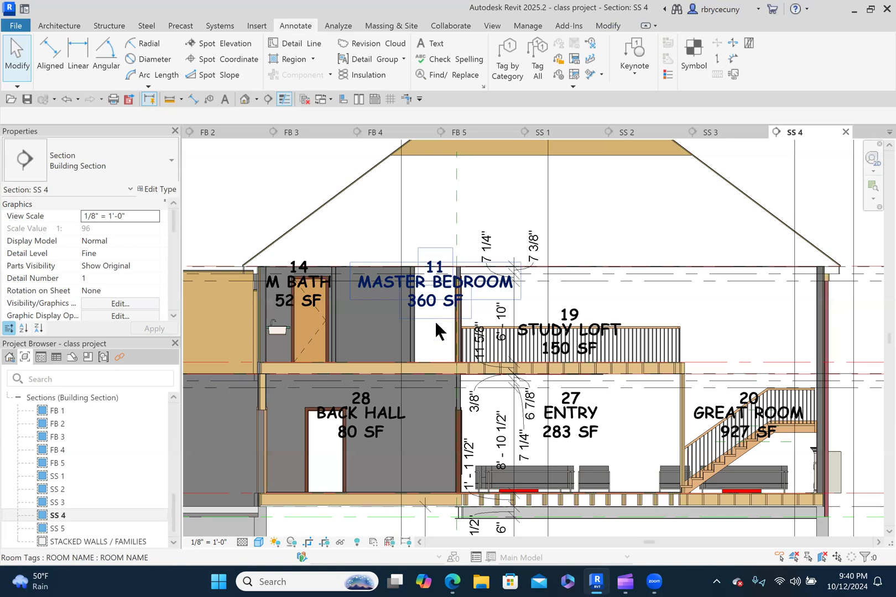
left_click(430, 309)
left_click_drag(434, 339, 438, 369)
left_click_drag(276, 308, 298, 346)
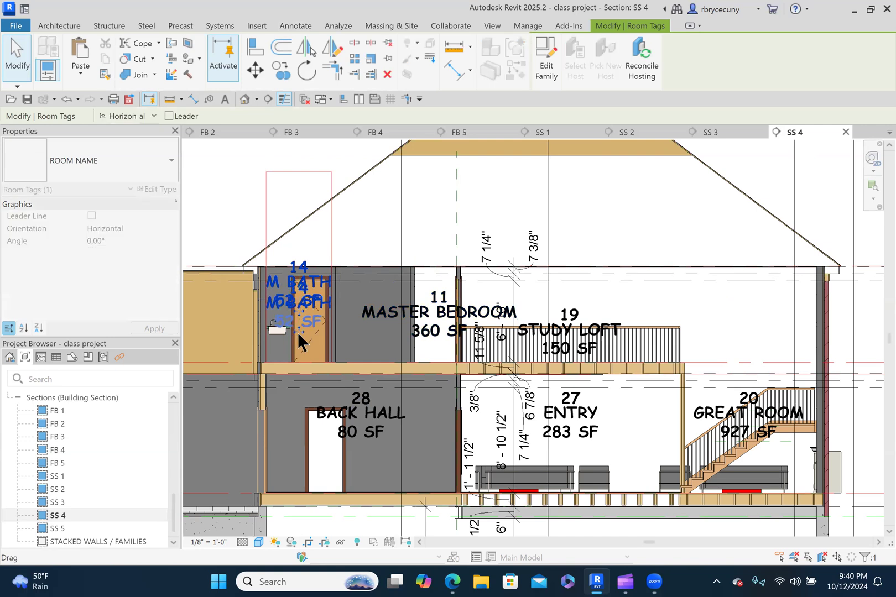
left_click(302, 170)
left_click_drag(302, 173, 299, 266)
Step: Delete the stray stacked dimension string from SS 4
scroll(299, 268, "down", 2)
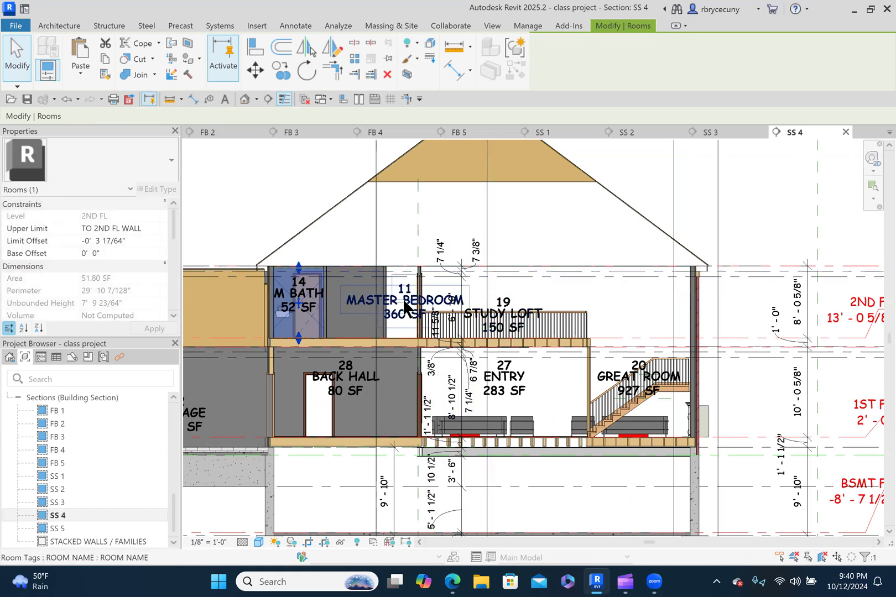
scroll(428, 387, "down", 3)
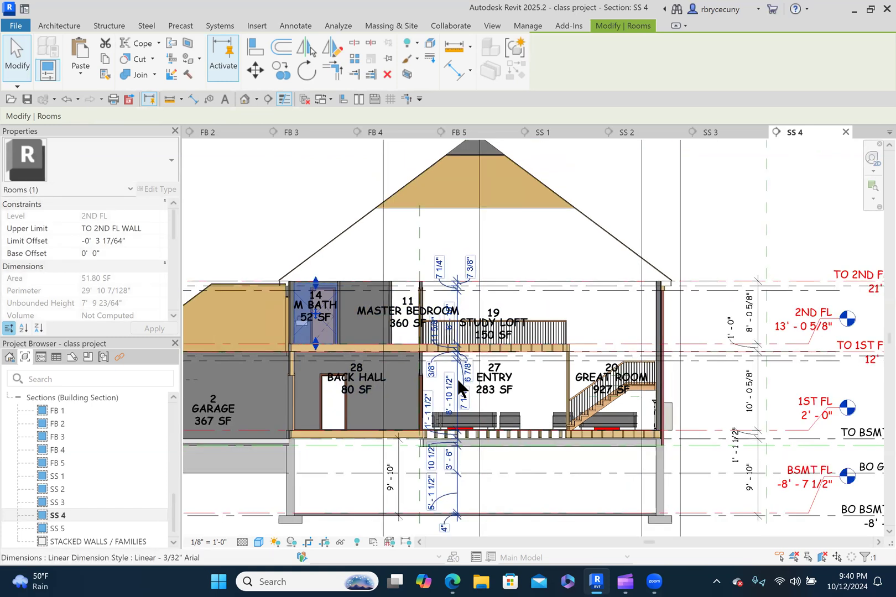
left_click(449, 446)
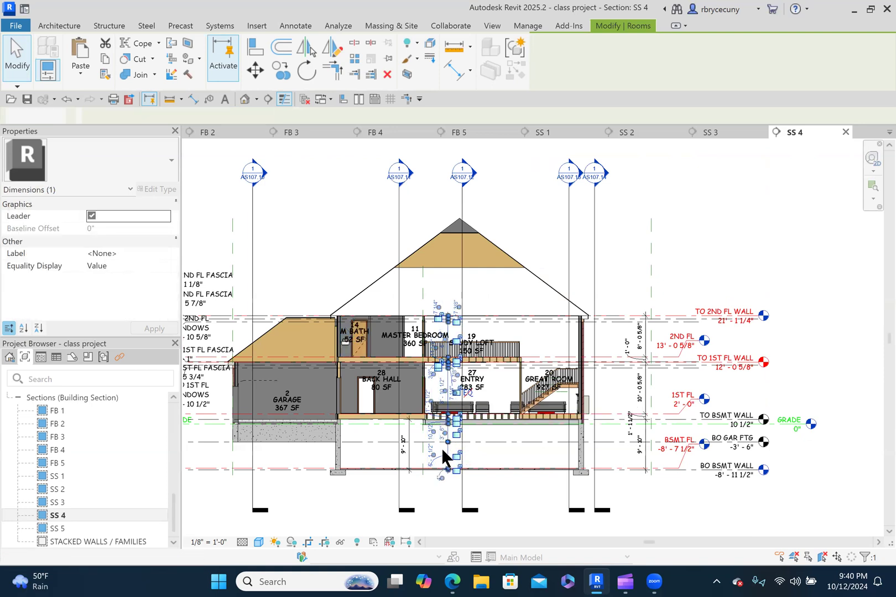
key("Delete")
key("Delete")
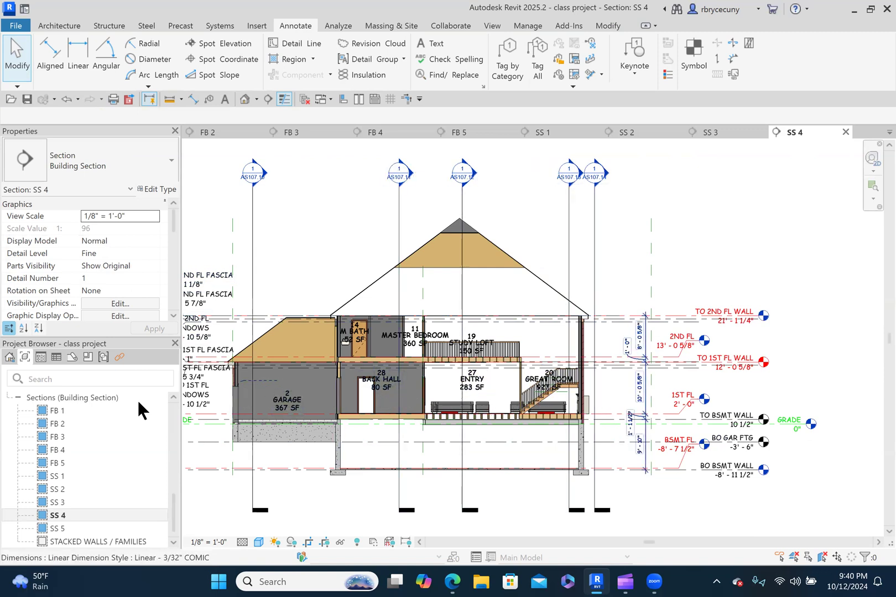
Step: Open section SS 5 and tag all its rooms, e.g. GREAT ROOM 927 SF
left_click(61, 527)
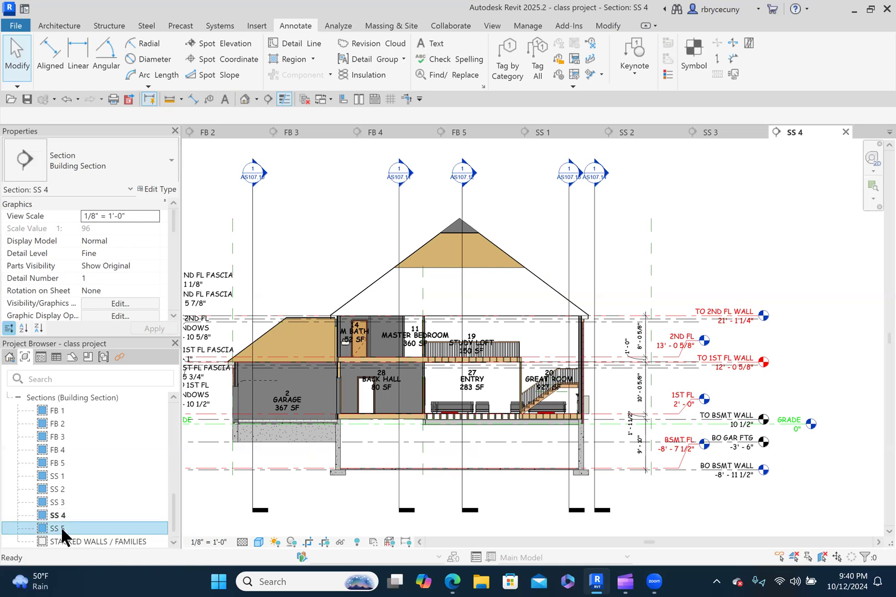
double_click(60, 527)
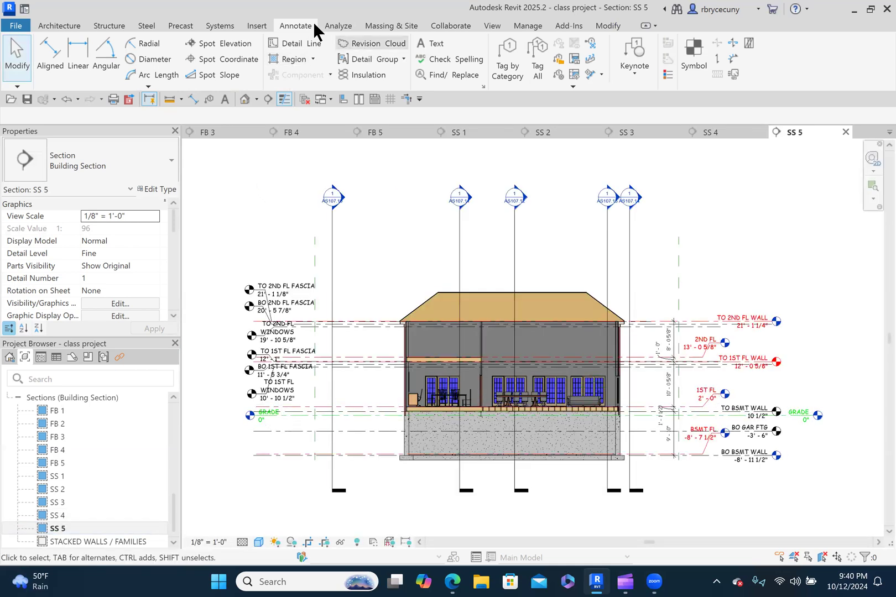
left_click(538, 69)
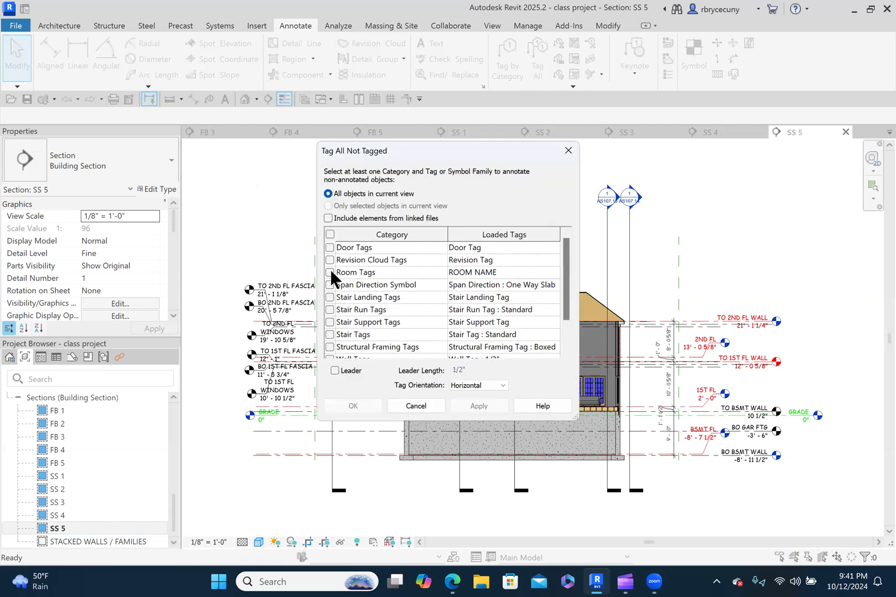
left_click(330, 272)
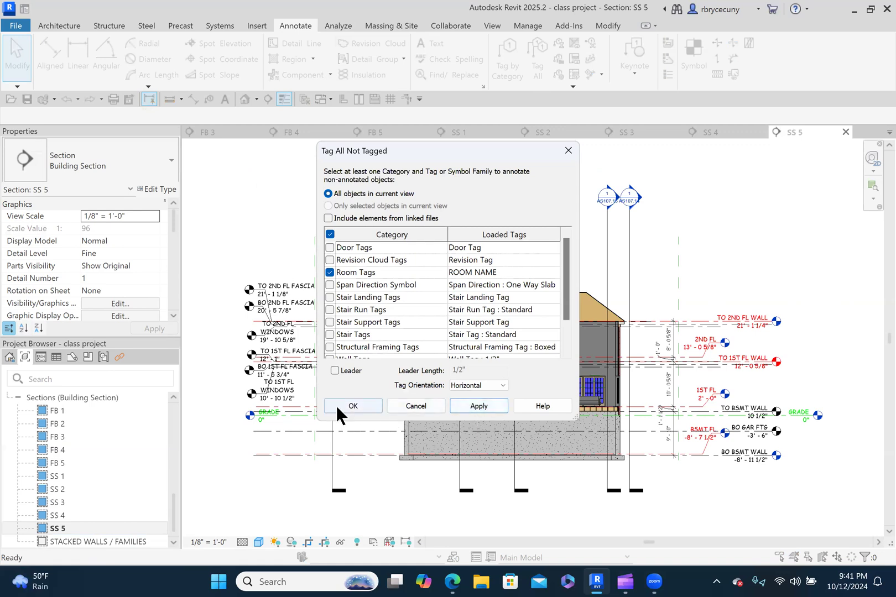
left_click(354, 406)
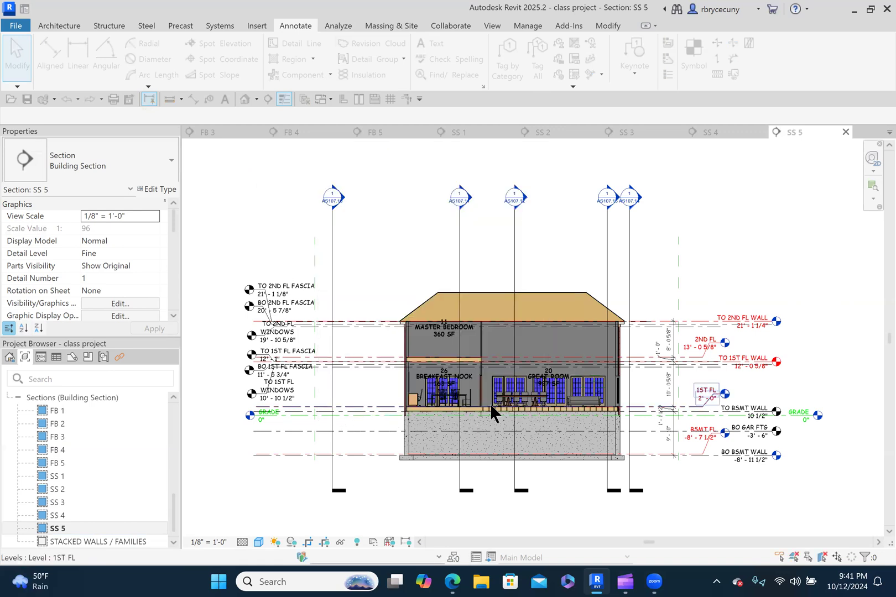
Step: Move the MASTER BEDROOM 360 SF tag lower and lower the Master Bedroom room's top limit
scroll(416, 299, "up", 4)
left_click_drag(419, 302, 420, 344)
scroll(420, 332, "up", 1)
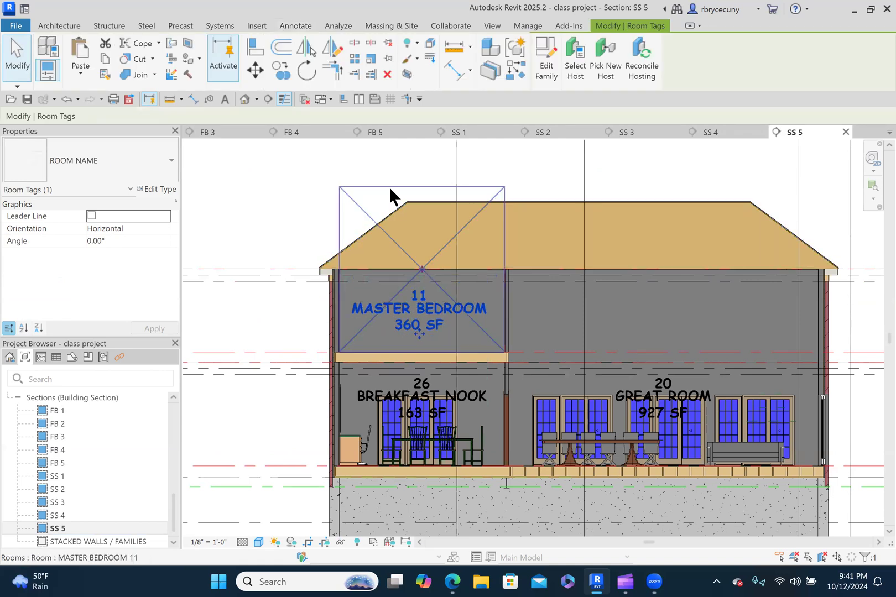
left_click(424, 199)
left_click_drag(421, 192, 423, 274)
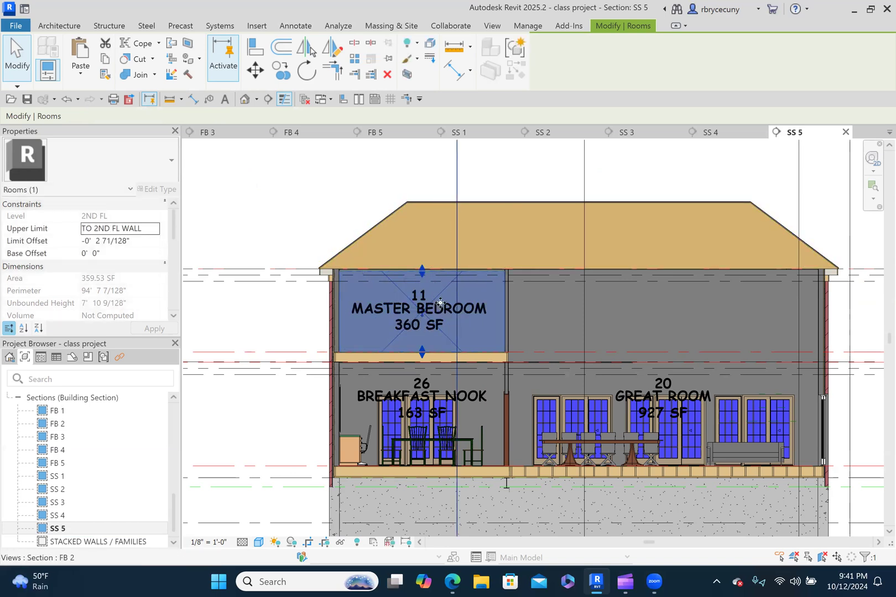
scroll(438, 280, "up", 1)
scroll(437, 283, "up", 1)
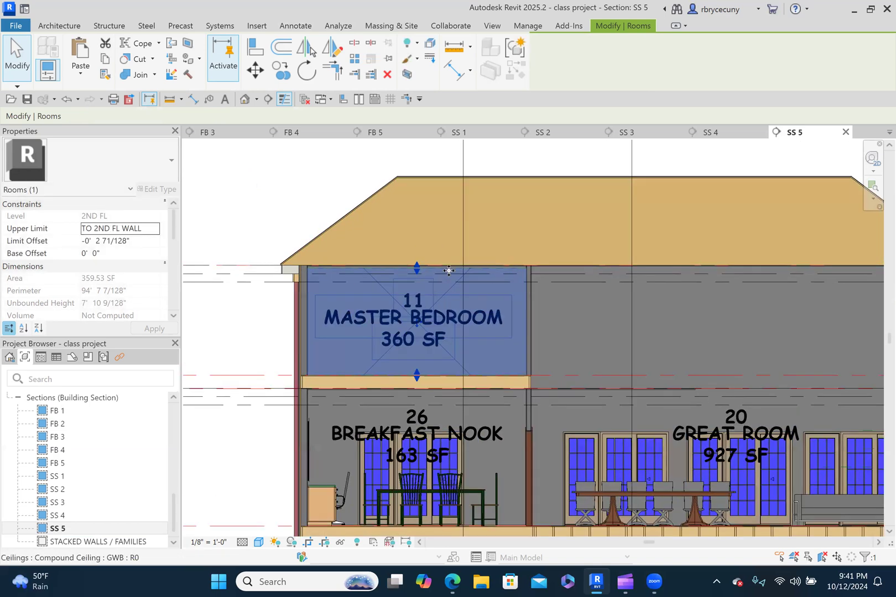
scroll(448, 271, "down", 2)
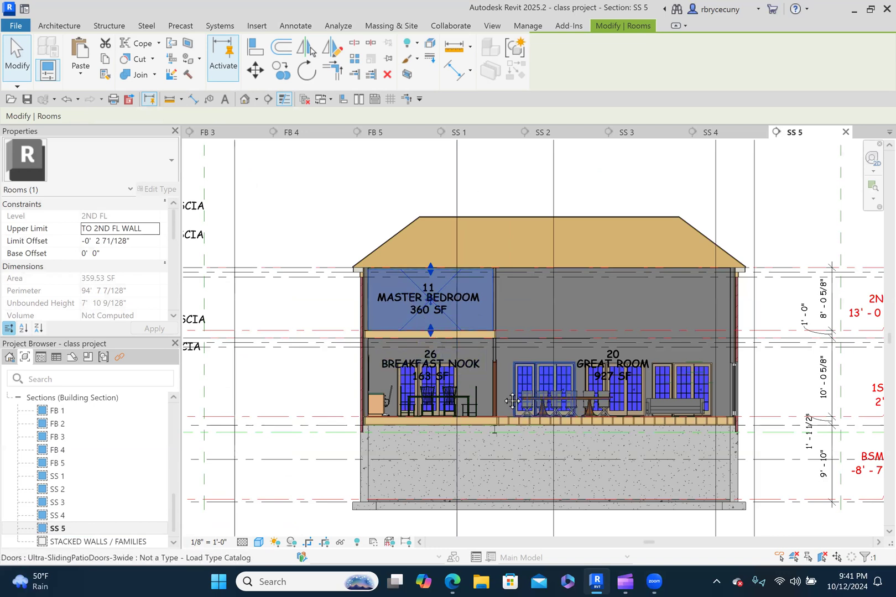
middle_click_drag(453, 370, 380, 350)
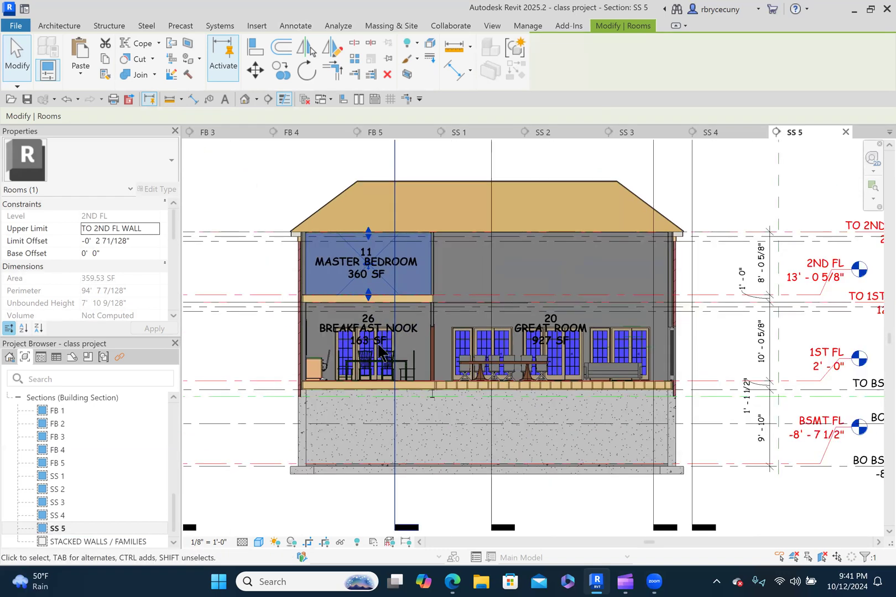
scroll(387, 348, "down", 3)
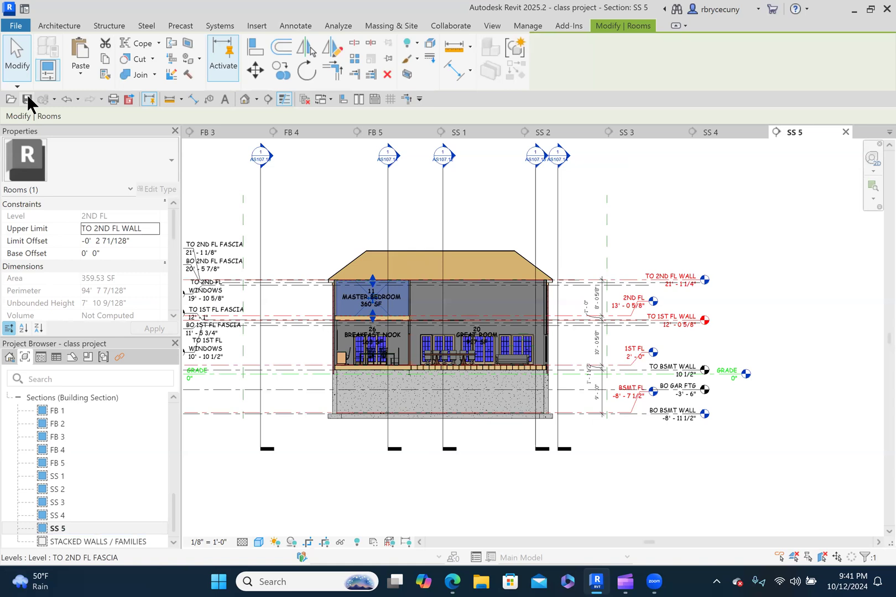
Step: Save the project, then open sheet AS107.04 - SECTION 4 from the Sheets list
left_click(26, 99)
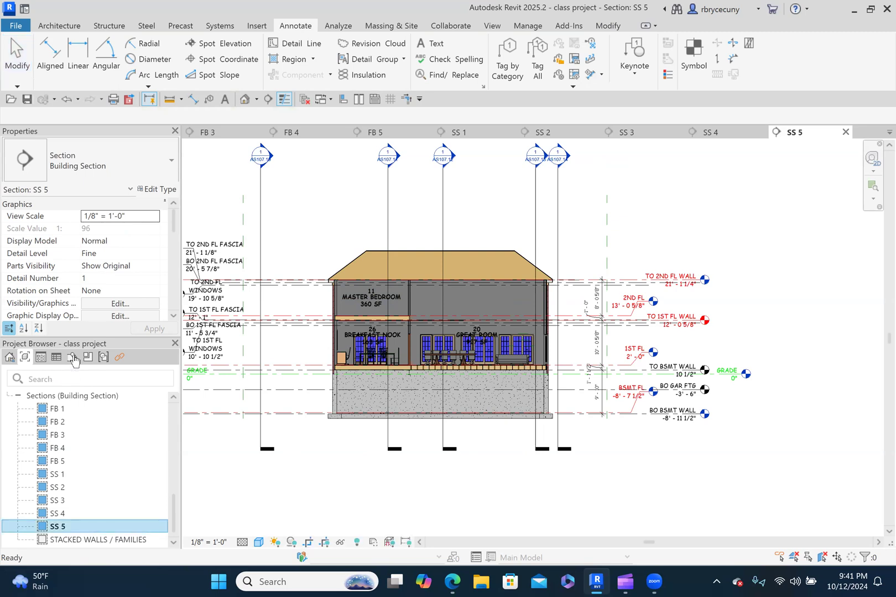
left_click(72, 358)
scroll(86, 458, "down", 5)
left_click(81, 504)
double_click(79, 504)
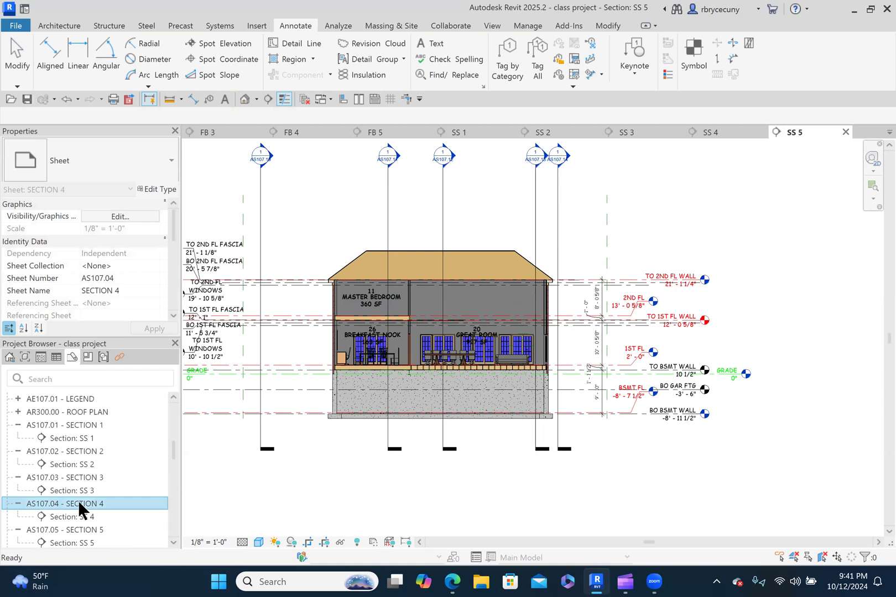